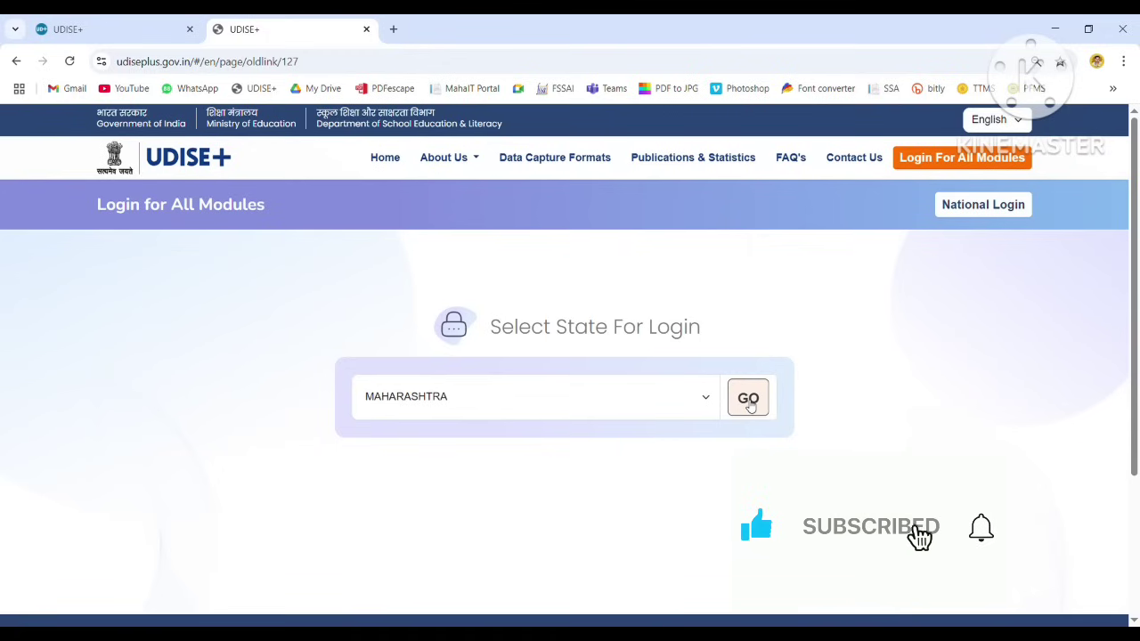
# - Proceed with MAHARASHTRA as the login state and open the Teacher Module login page
pyautogui.click(749, 400)
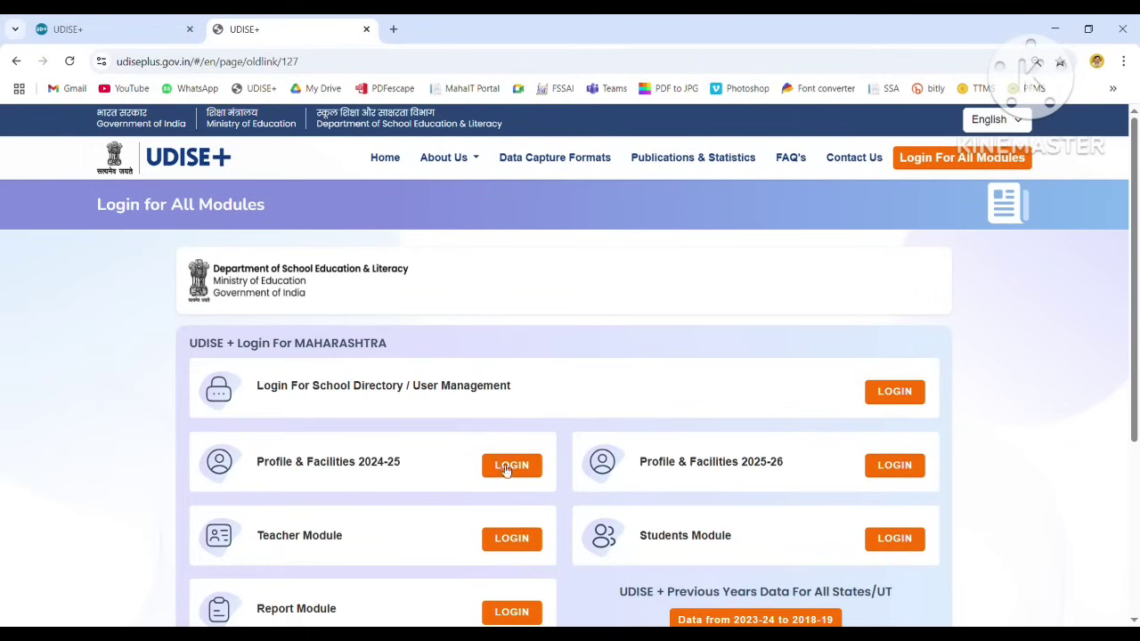
pyautogui.moveTo(347, 538); pyautogui.dragTo(395, 537)
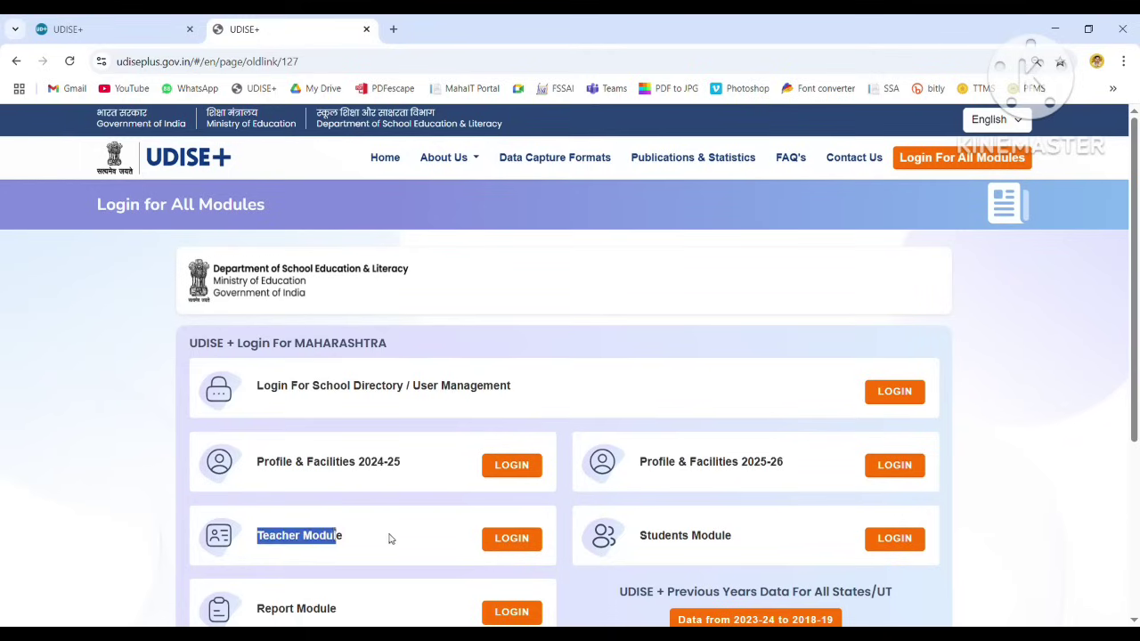
pyautogui.click(511, 539)
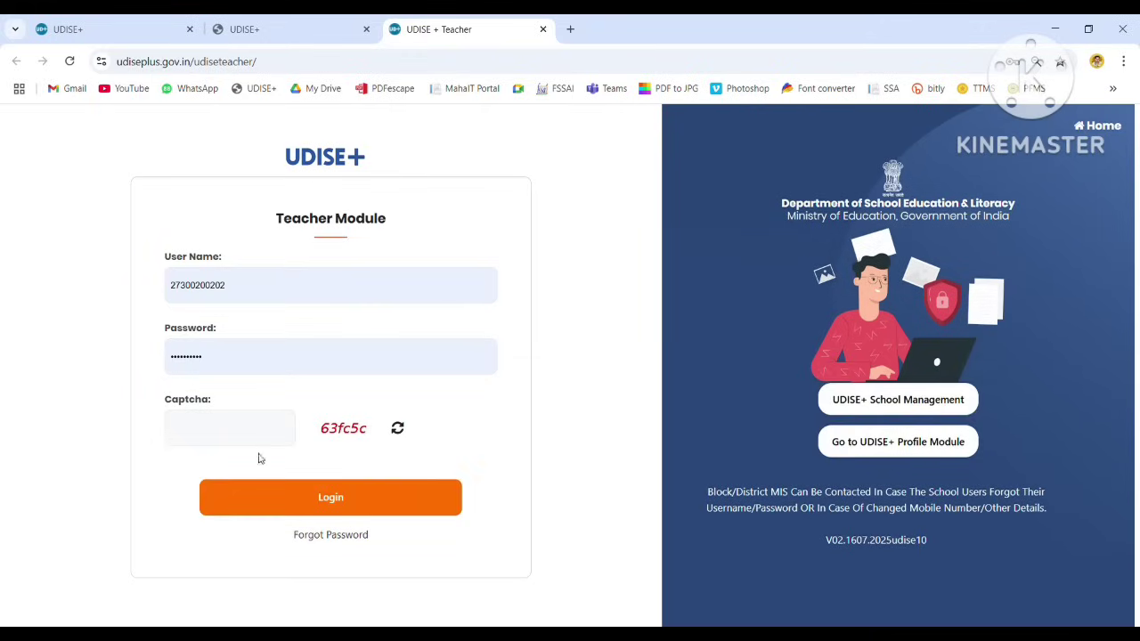
# - Log in to the Teacher Module with the displayed captcha and open the Teaching/Non-Teaching/VTP staff data form
pyautogui.click(230, 431)
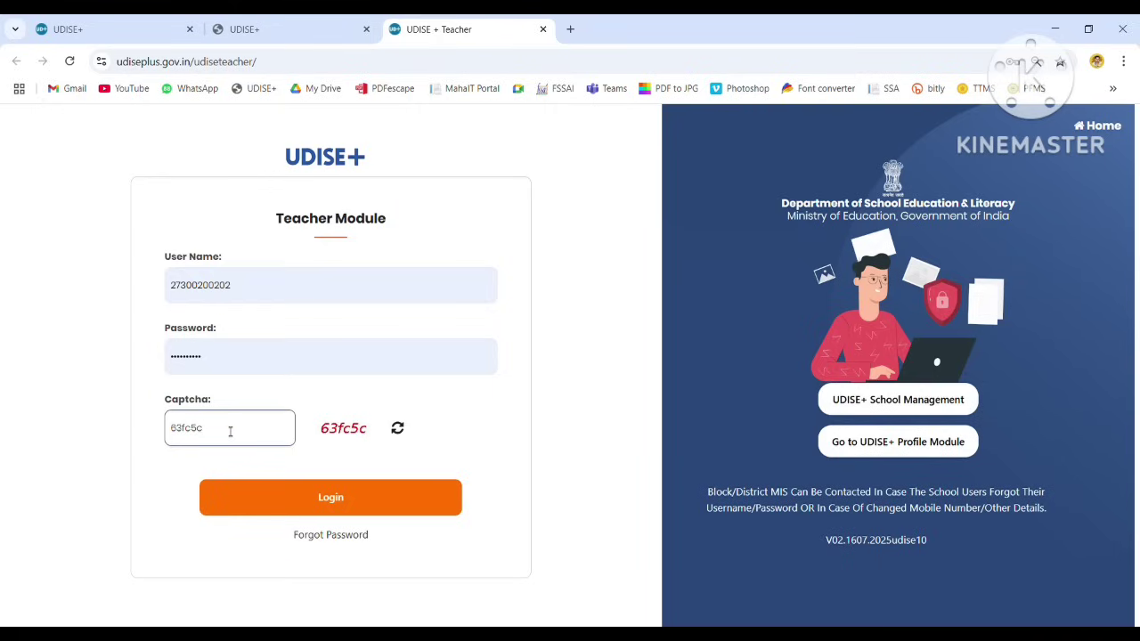
pyautogui.click(317, 497)
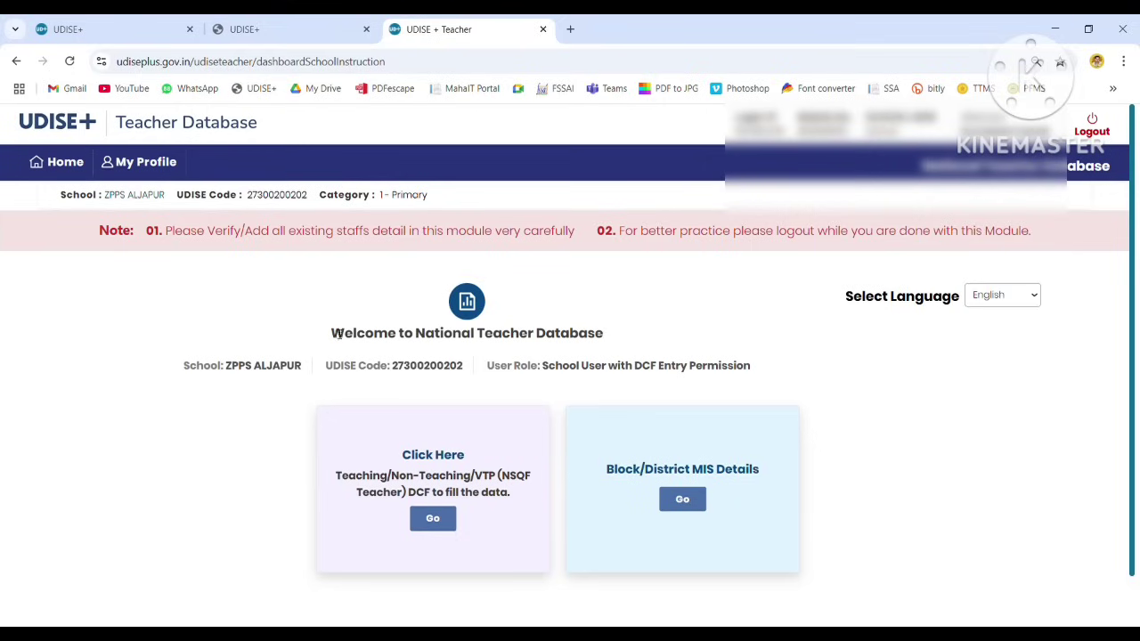
pyautogui.moveTo(304, 341); pyautogui.dragTo(636, 330)
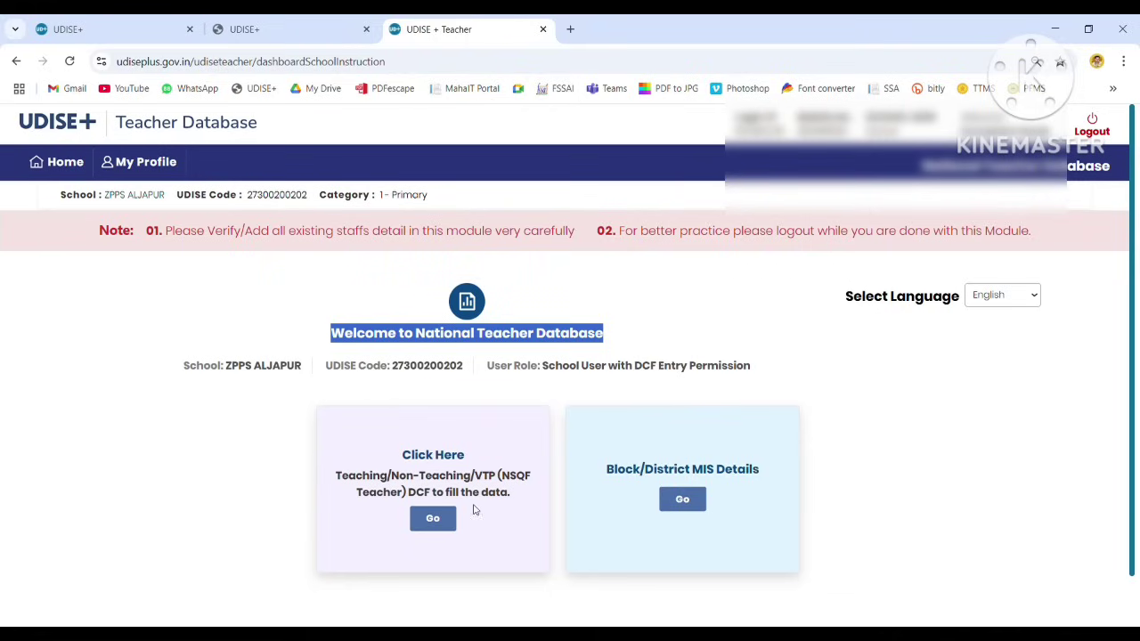
pyautogui.click(434, 520)
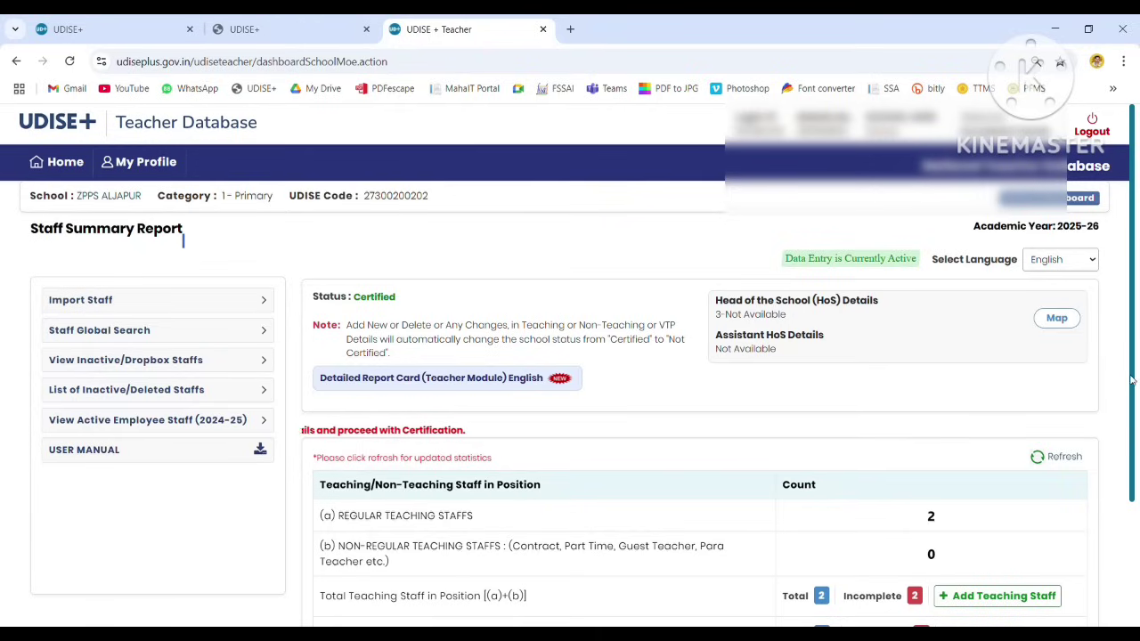
# - Review the regular, non-regular and incomplete teaching staff entries in the Staff Summary Report and open the total teaching staff list
pyautogui.moveTo(1135, 375); pyautogui.dragTo(1134, 482)
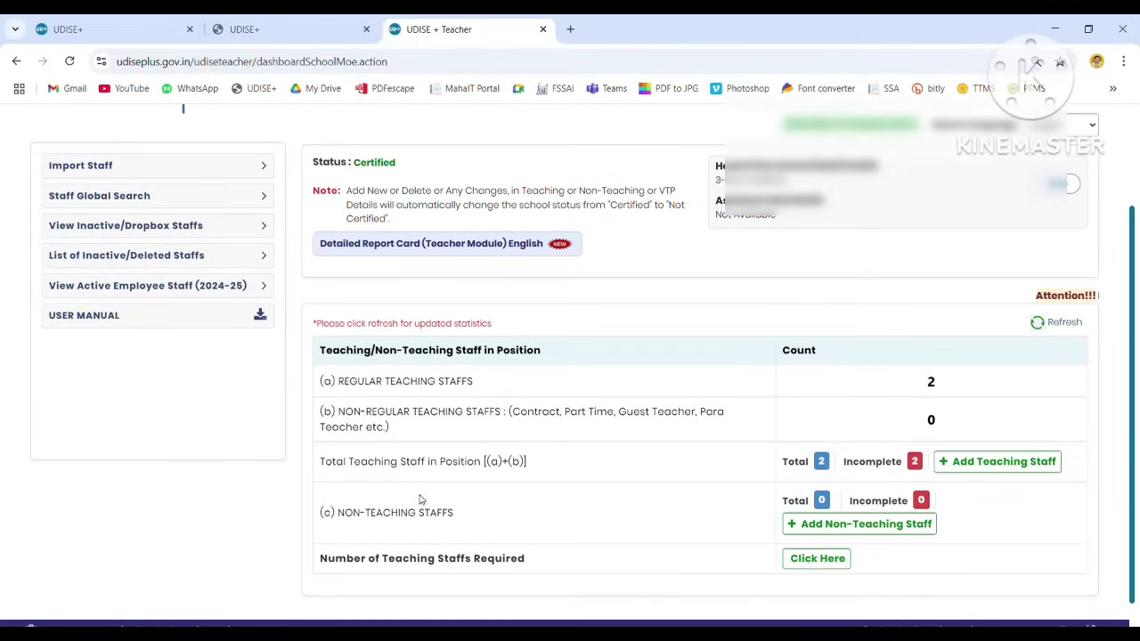
pyautogui.moveTo(338, 385); pyautogui.dragTo(524, 393)
pyautogui.moveTo(339, 411); pyautogui.dragTo(501, 424)
pyautogui.moveTo(319, 463); pyautogui.dragTo(578, 474)
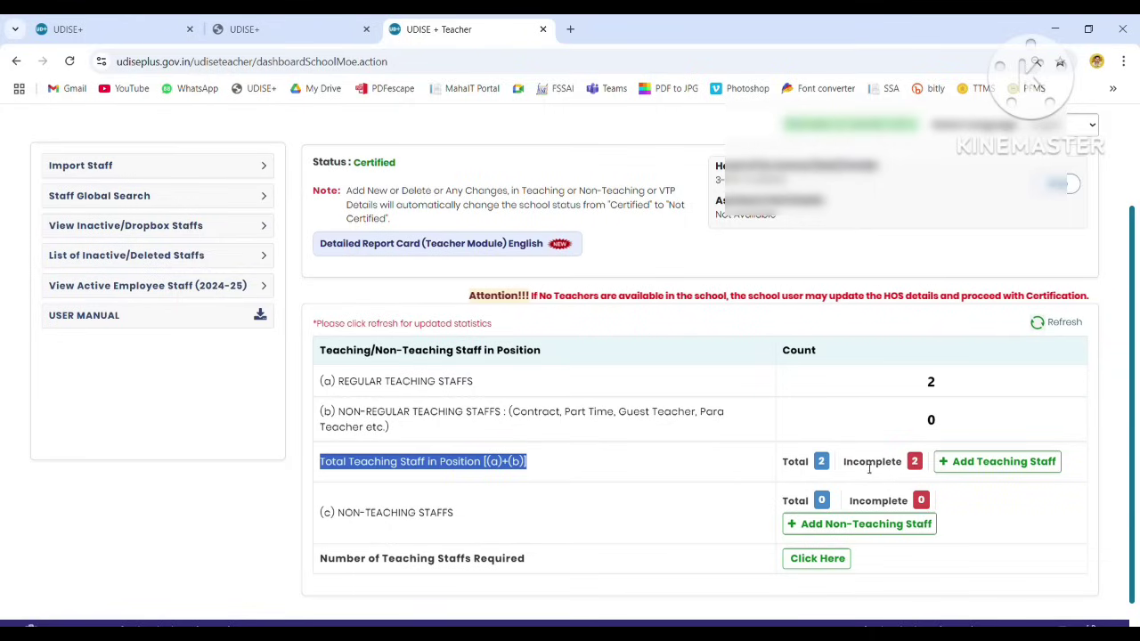
pyautogui.moveTo(844, 463); pyautogui.dragTo(908, 469)
pyautogui.click(615, 483)
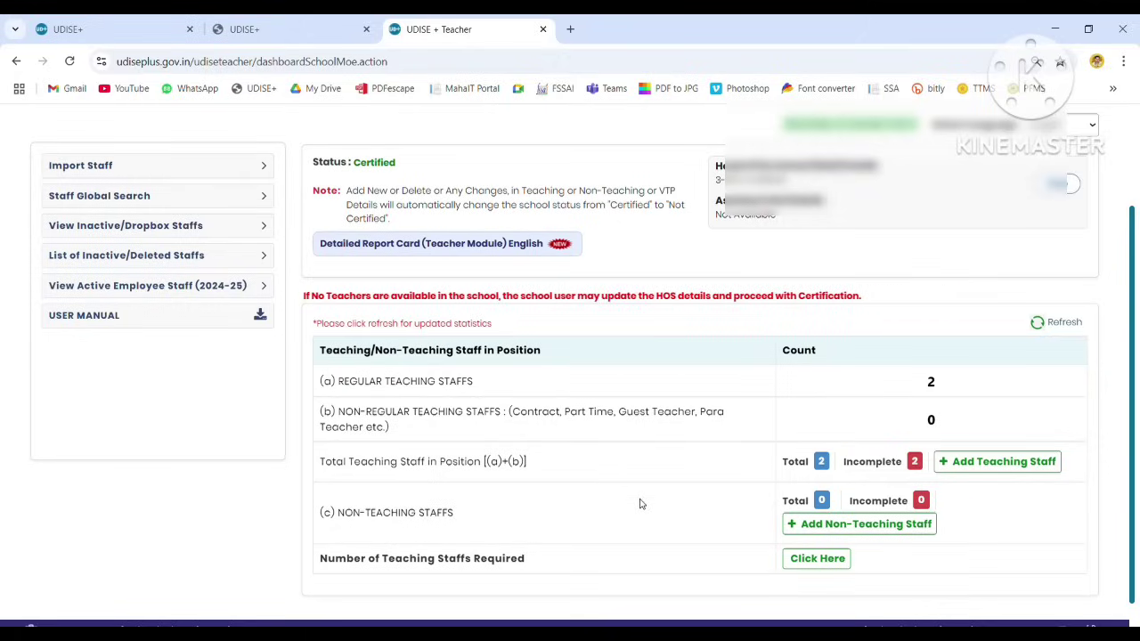
pyautogui.click(823, 463)
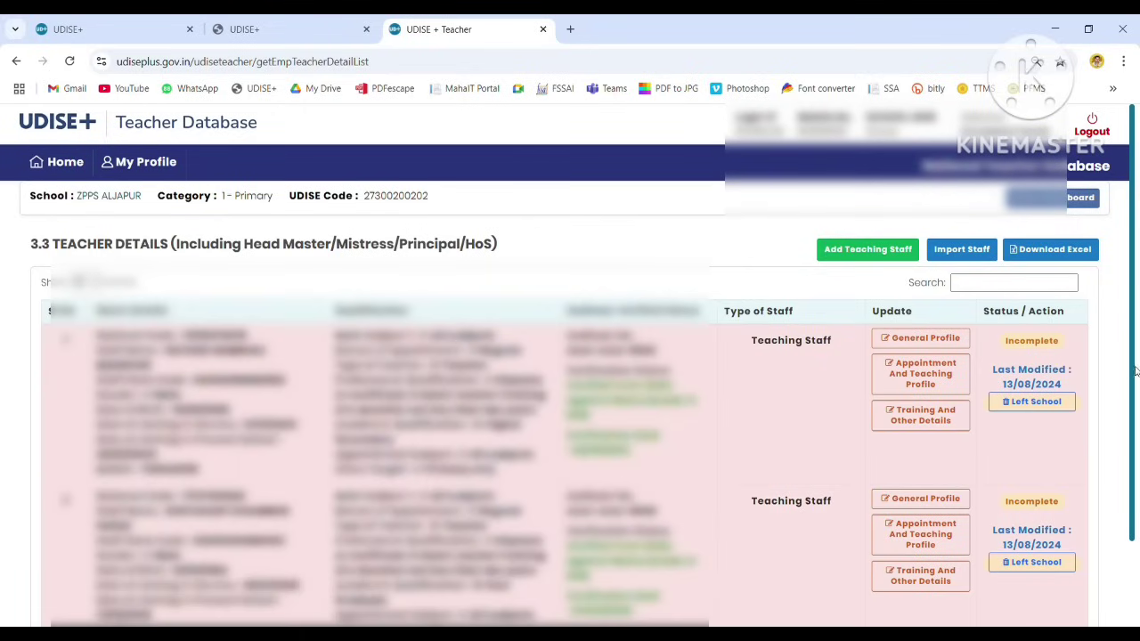
# - Check the listed teachers' details and completion status, and open the second teacher's General Profile for editing
pyautogui.moveTo(1134, 371); pyautogui.dragTo(1134, 400)
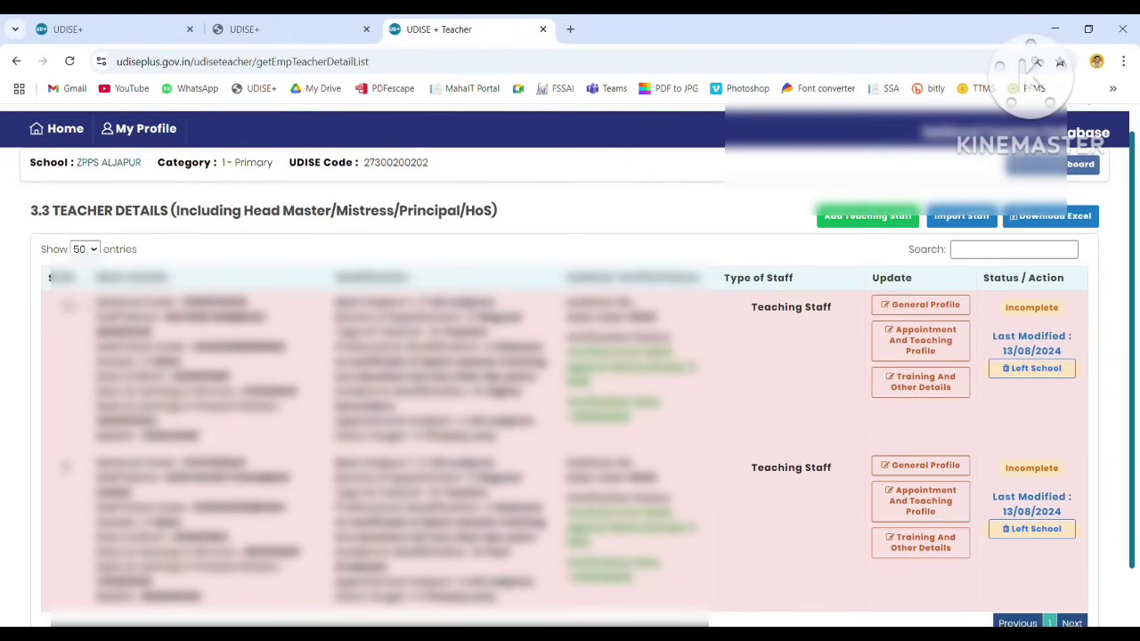
pyautogui.moveTo(55, 306); pyautogui.dragTo(242, 598)
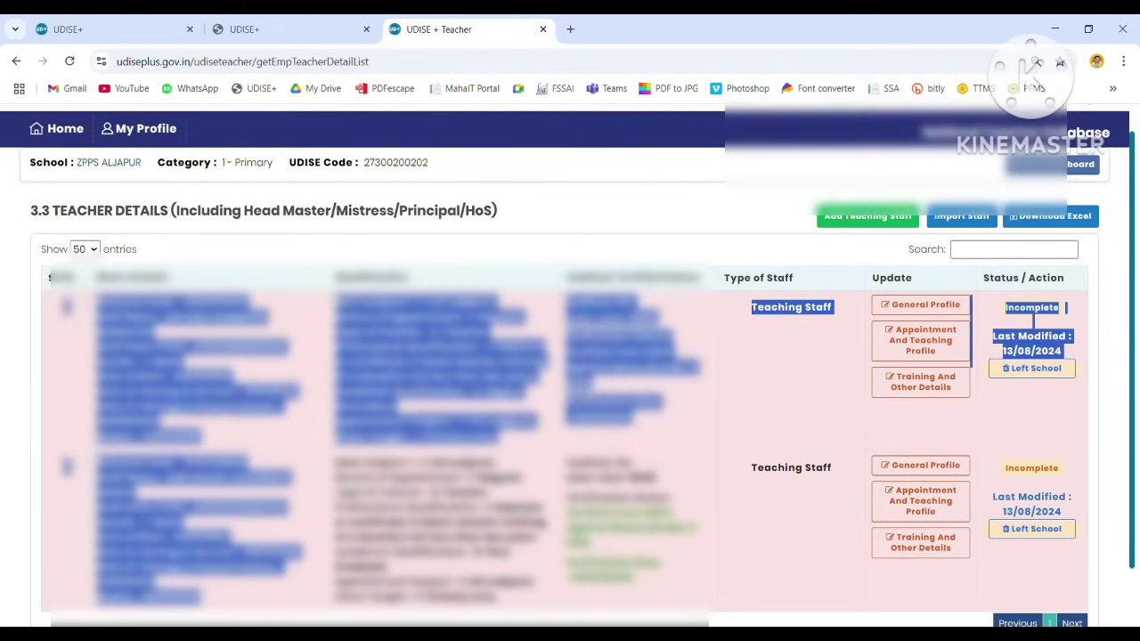
pyautogui.click(744, 565)
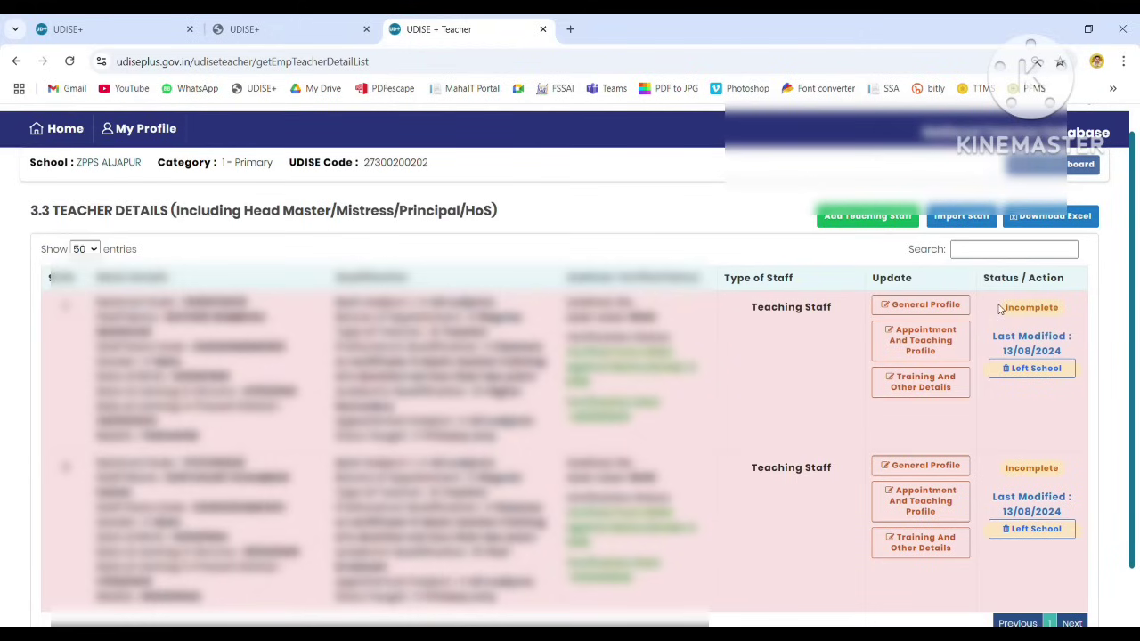
pyautogui.moveTo(1000, 308); pyautogui.dragTo(1074, 308)
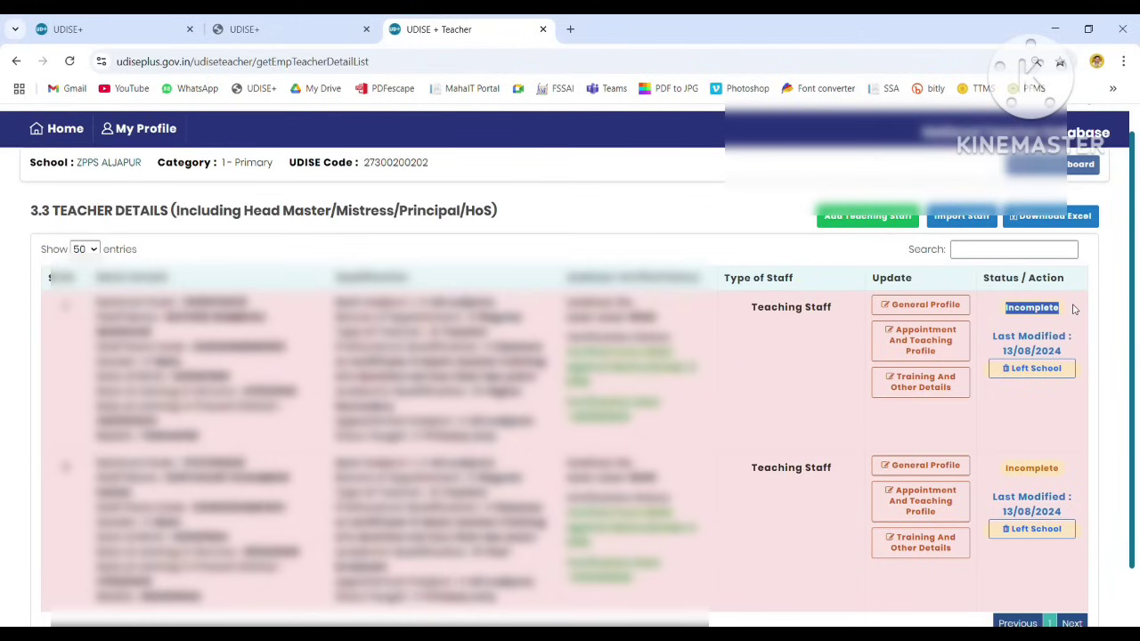
pyautogui.click(844, 361)
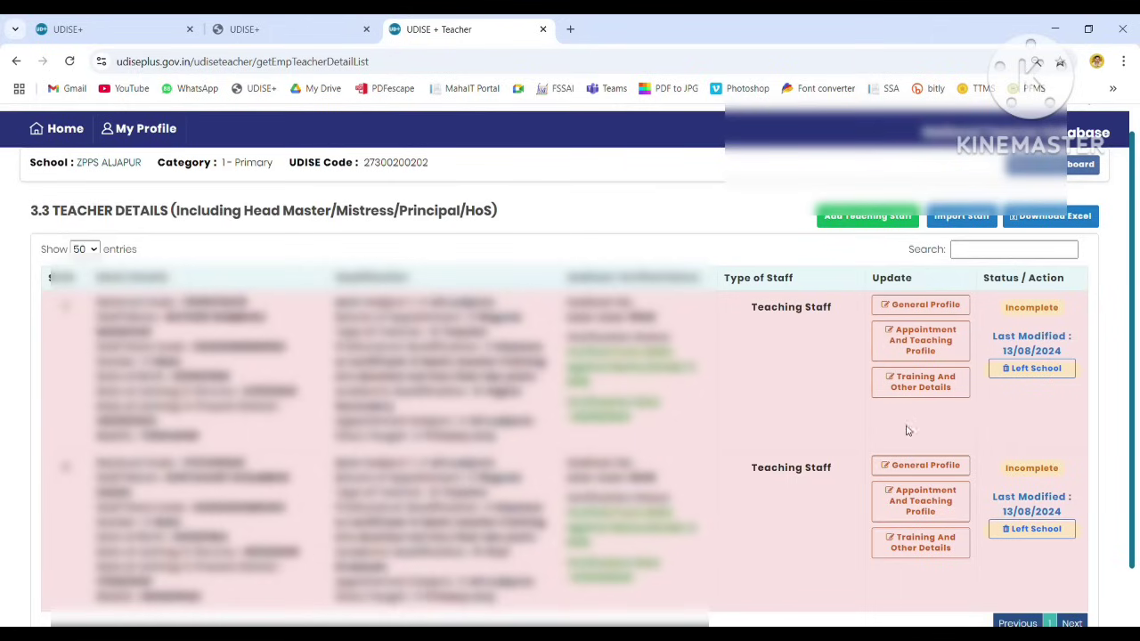
pyautogui.click(920, 466)
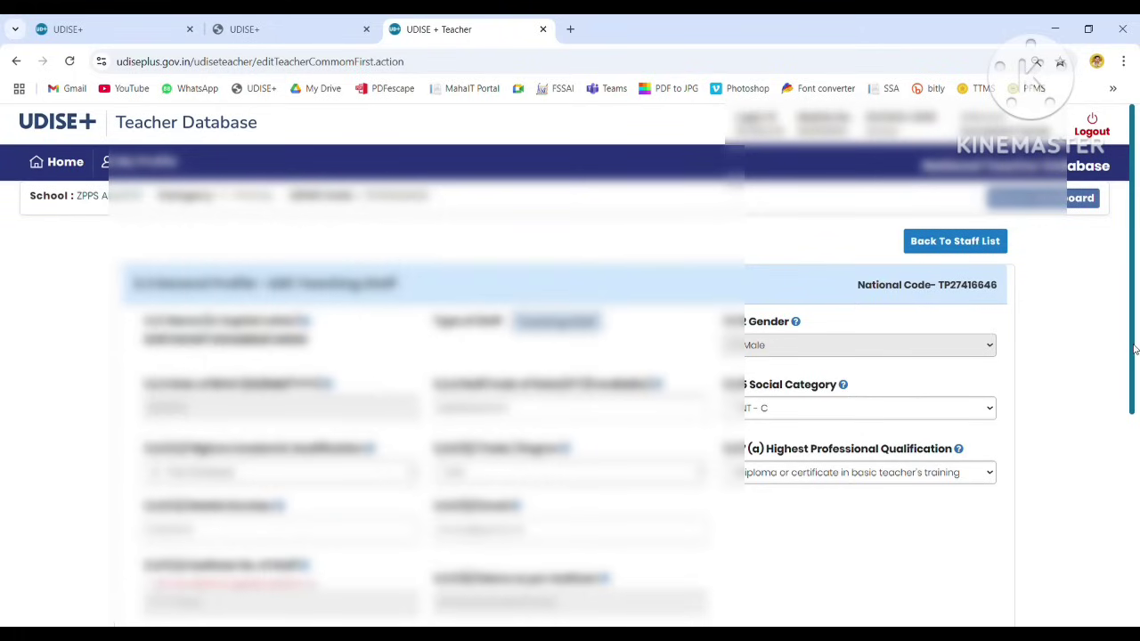
# - Examine the General Profile's personal details and the level up to which each listed subject was studied
pyautogui.moveTo(1133, 350); pyautogui.dragTo(1134, 378)
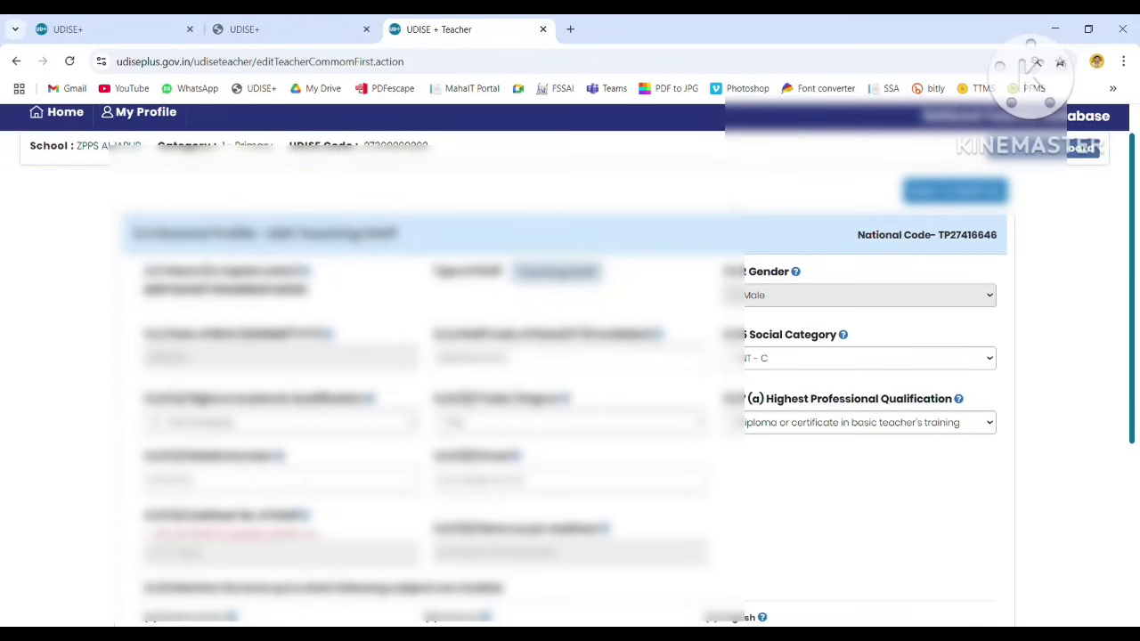
pyautogui.moveTo(151, 284); pyautogui.dragTo(348, 294)
pyautogui.moveTo(1134, 433); pyautogui.dragTo(1137, 617)
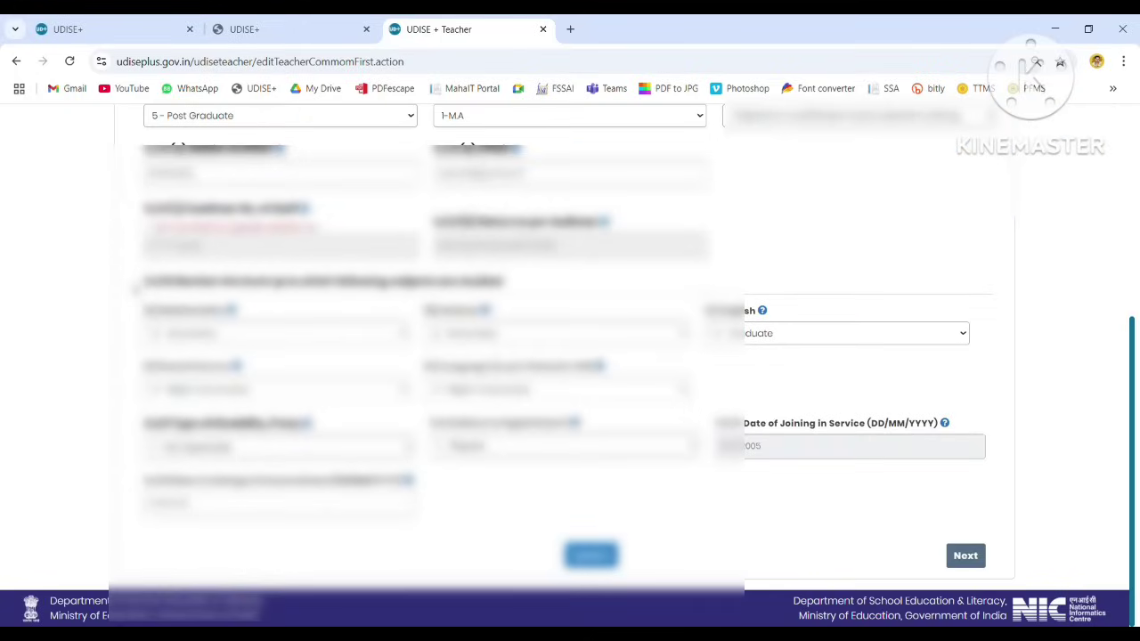
pyautogui.moveTo(135, 290); pyautogui.dragTo(519, 285)
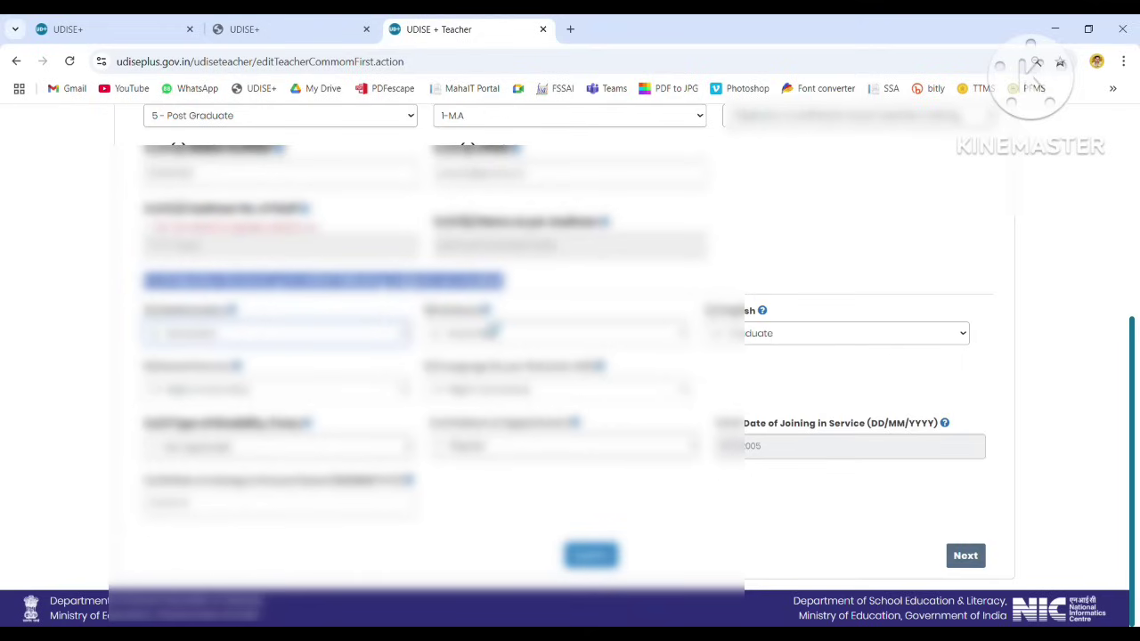
pyautogui.doubleClick(463, 312)
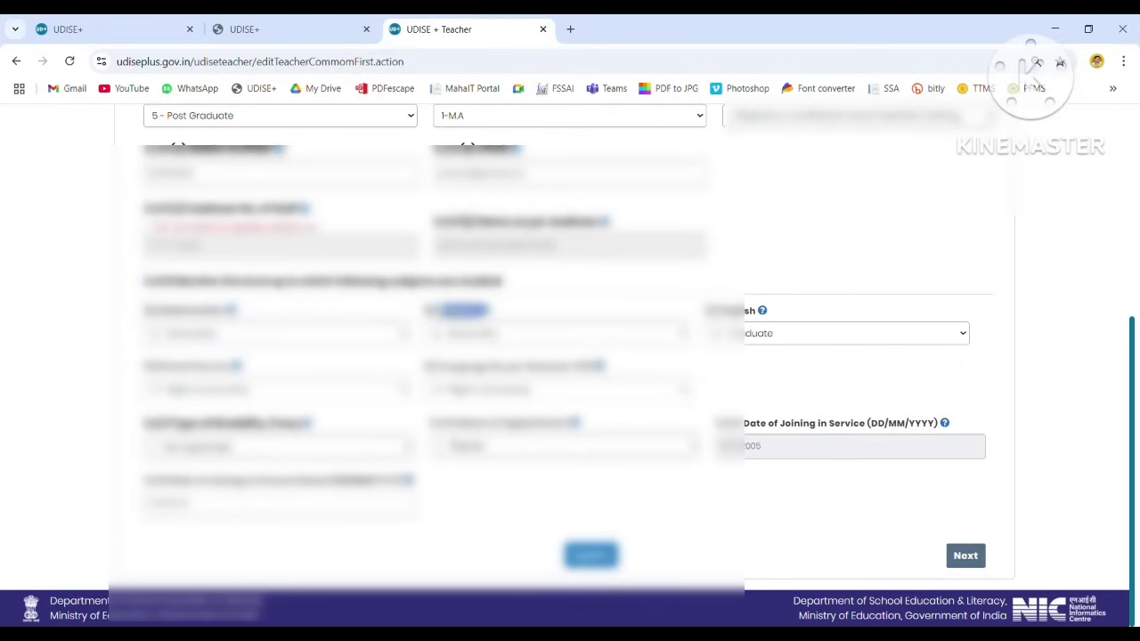
pyautogui.doubleClick(739, 311)
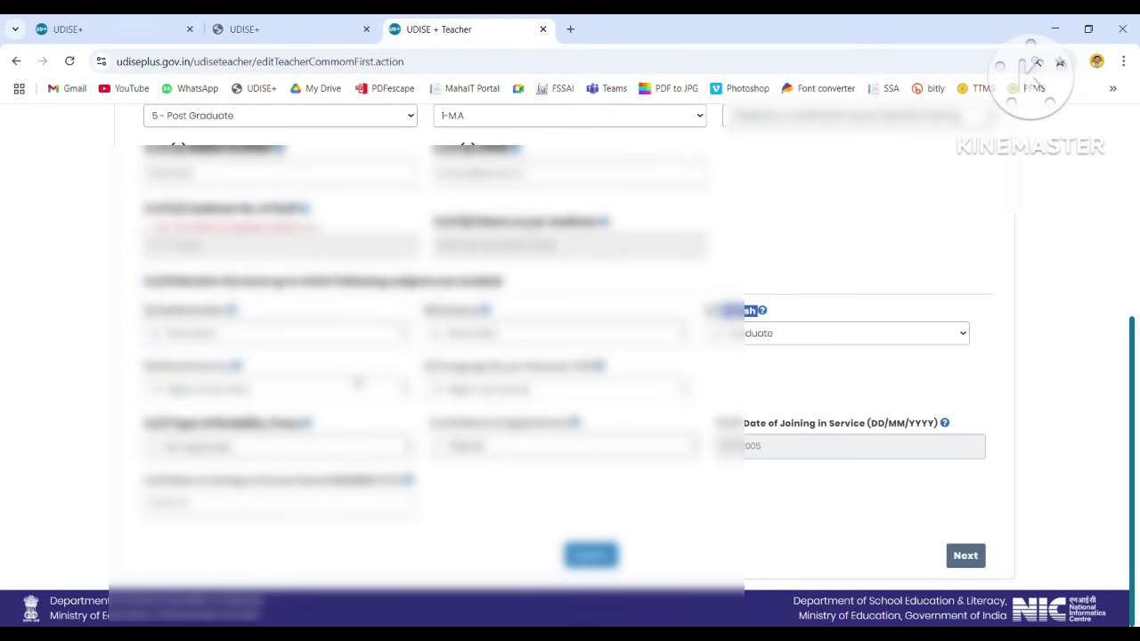
pyautogui.doubleClick(208, 367)
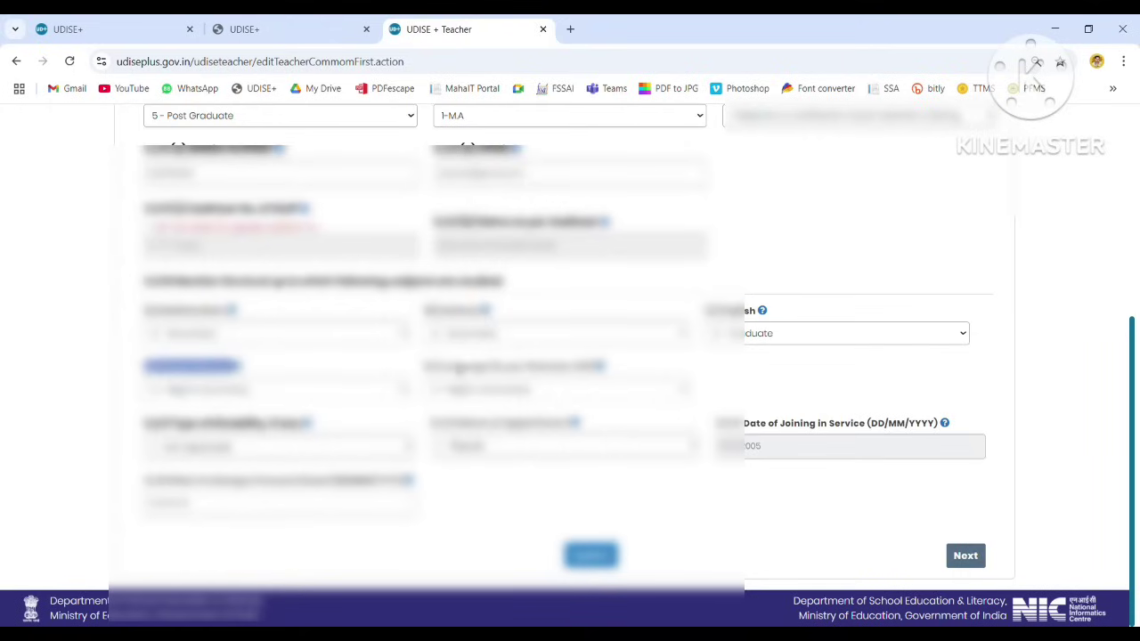
pyautogui.tripleClick(482, 367)
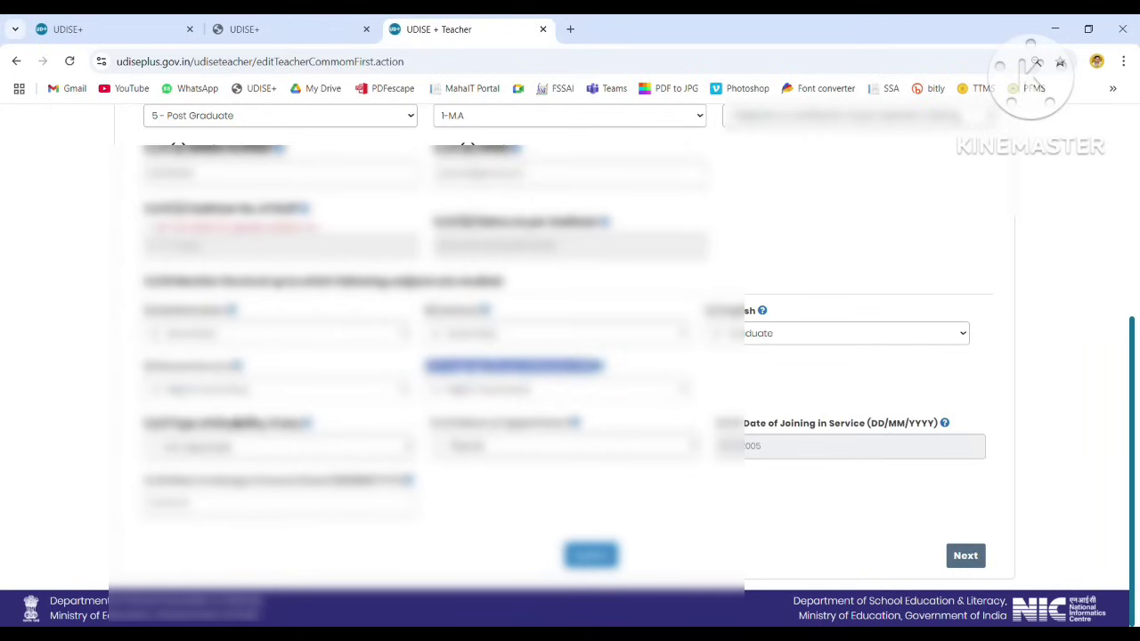
# - Check the disability type, nature of appointment and joining dates, and submit the General Profile update
pyautogui.tripleClick(213, 422)
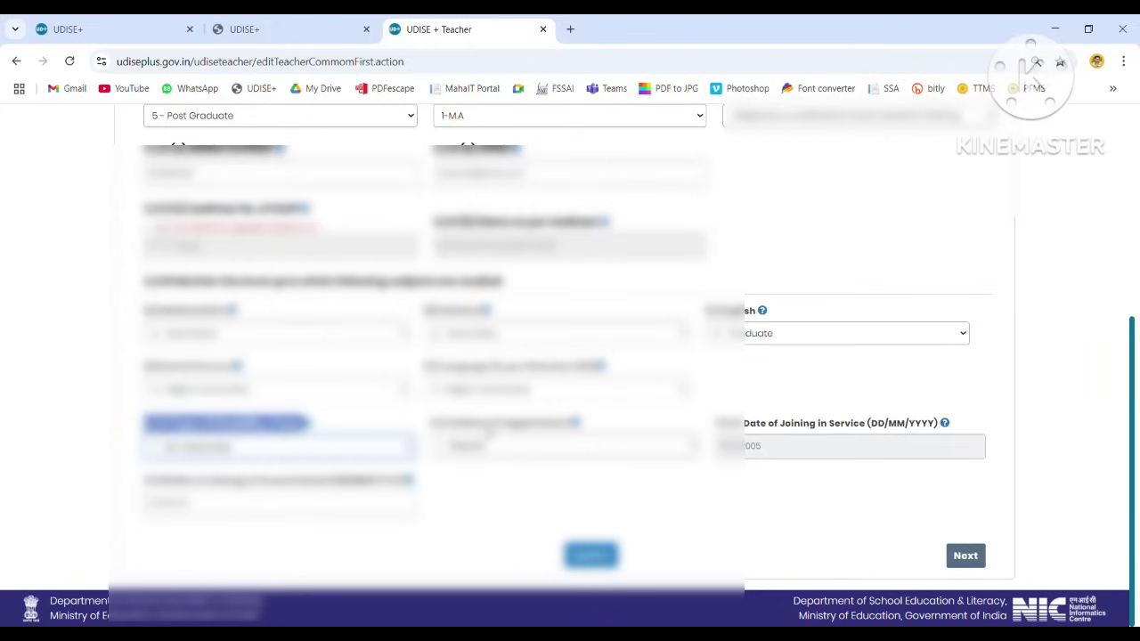
pyautogui.tripleClick(491, 424)
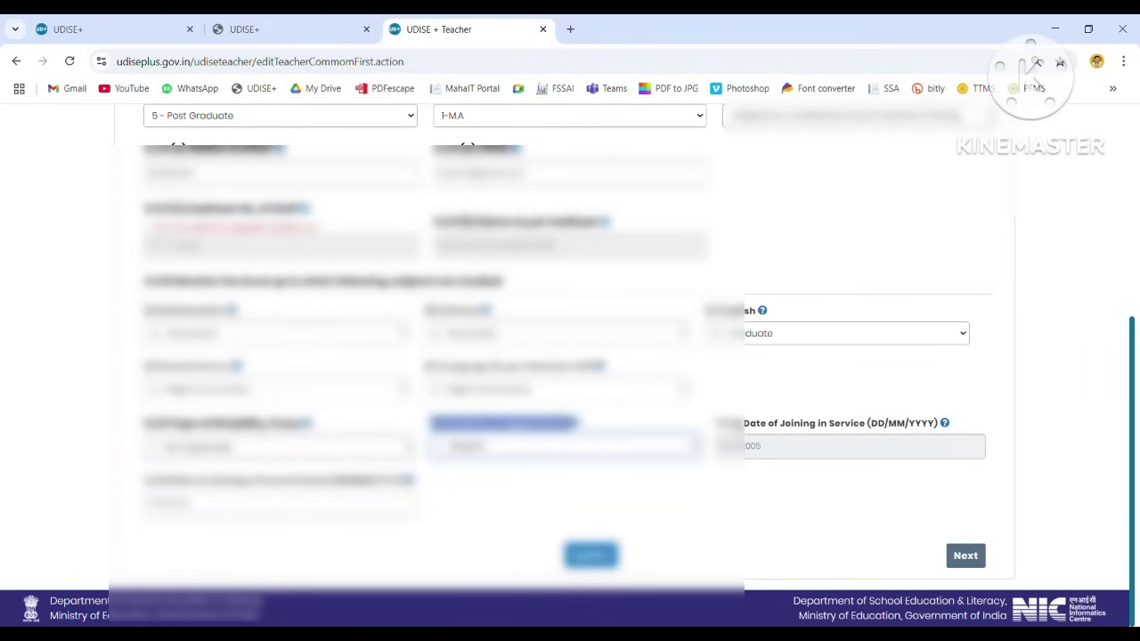
pyautogui.moveTo(743, 425); pyautogui.dragTo(944, 425)
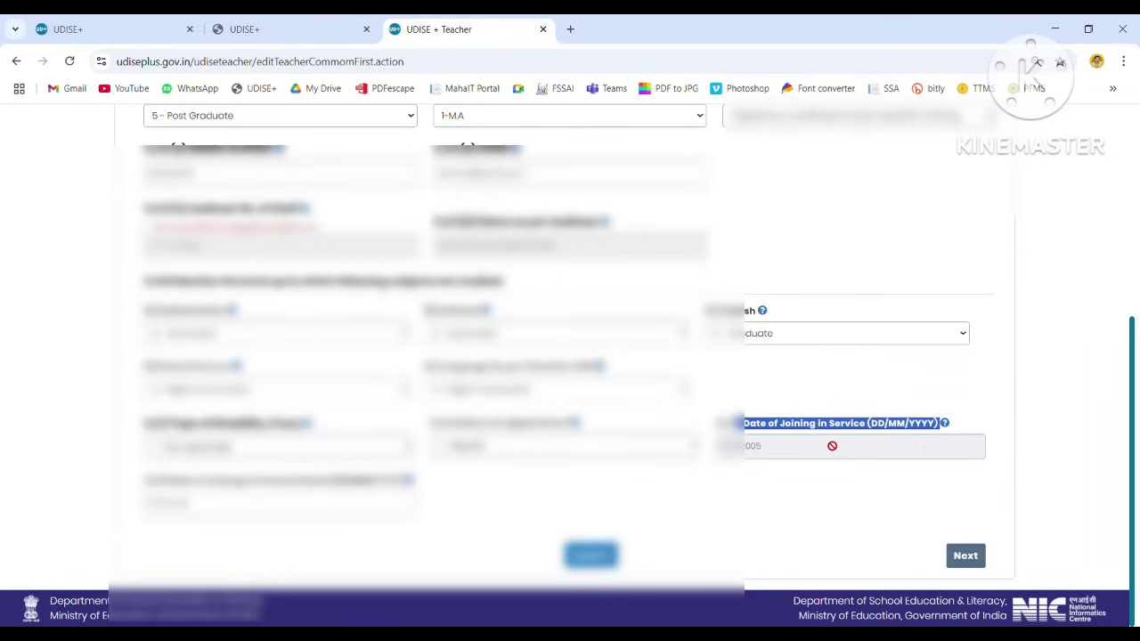
pyautogui.moveTo(156, 483); pyautogui.dragTo(453, 490)
pyautogui.click(279, 525)
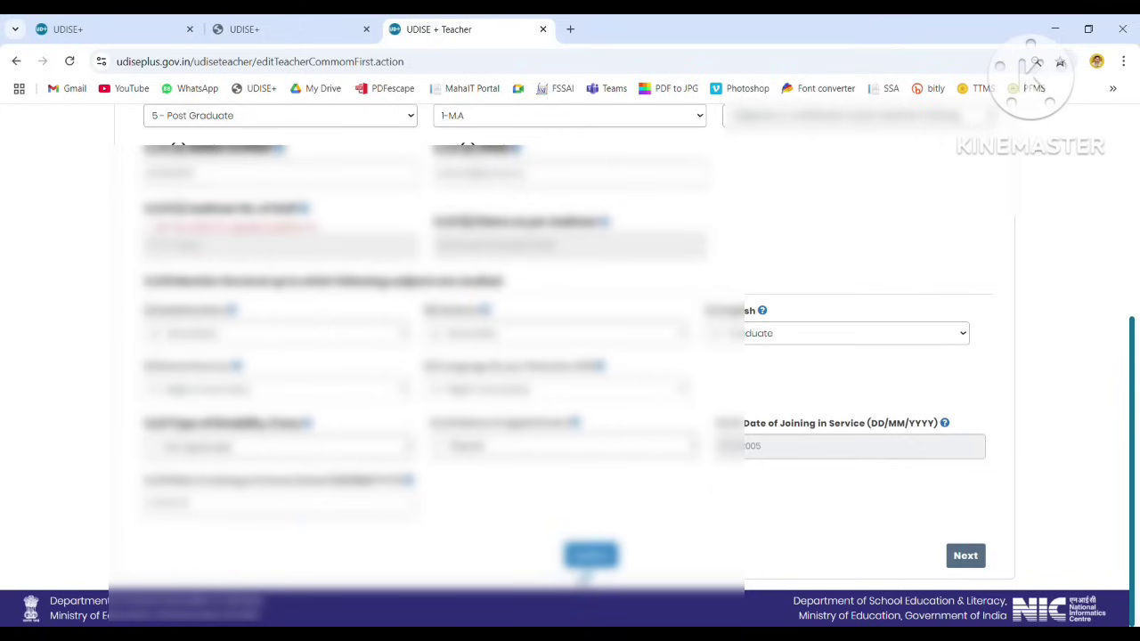
pyautogui.click(592, 555)
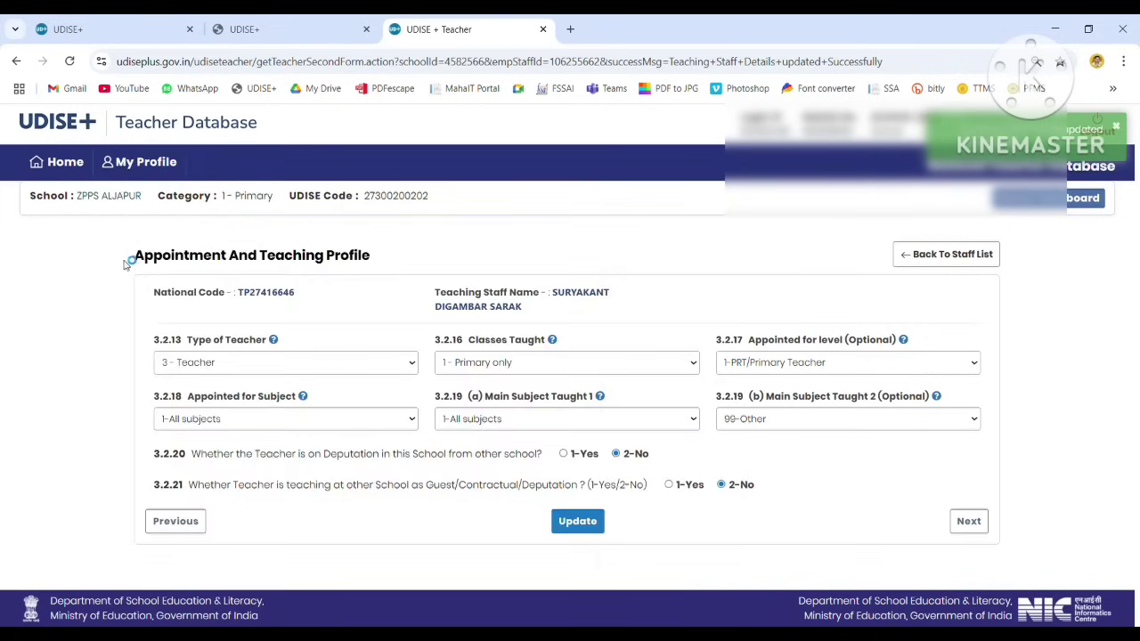
# - Examine the teacher's national code, type of teacher, classes taught and appointed level in the Appointment and Teaching Profile
pyautogui.moveTo(133, 262); pyautogui.dragTo(385, 269)
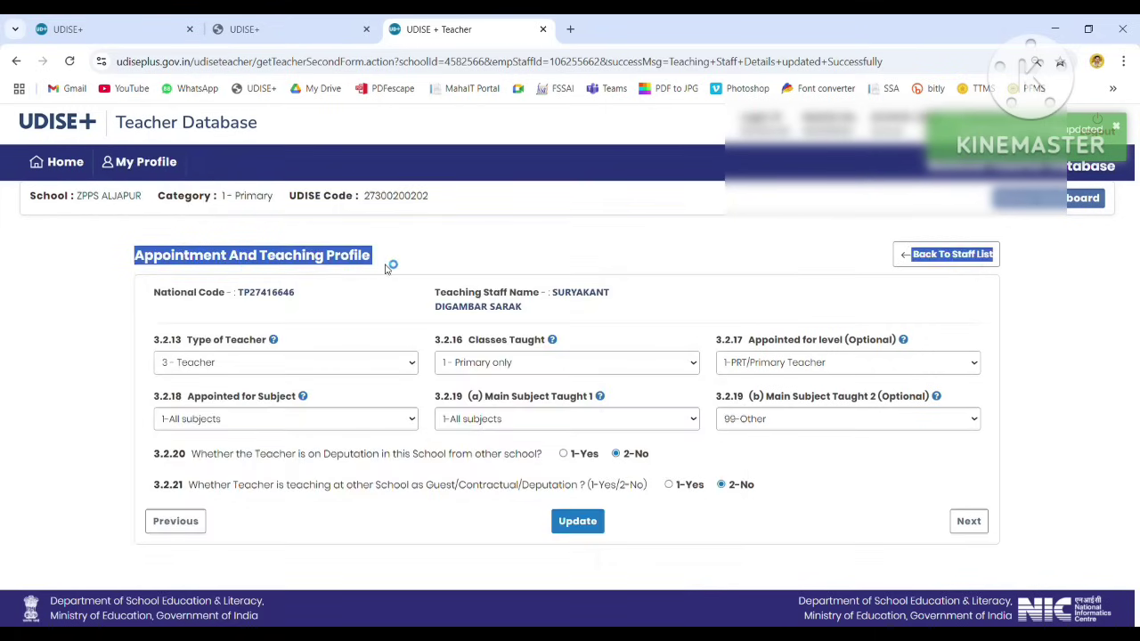
pyautogui.moveTo(237, 298); pyautogui.dragTo(303, 300)
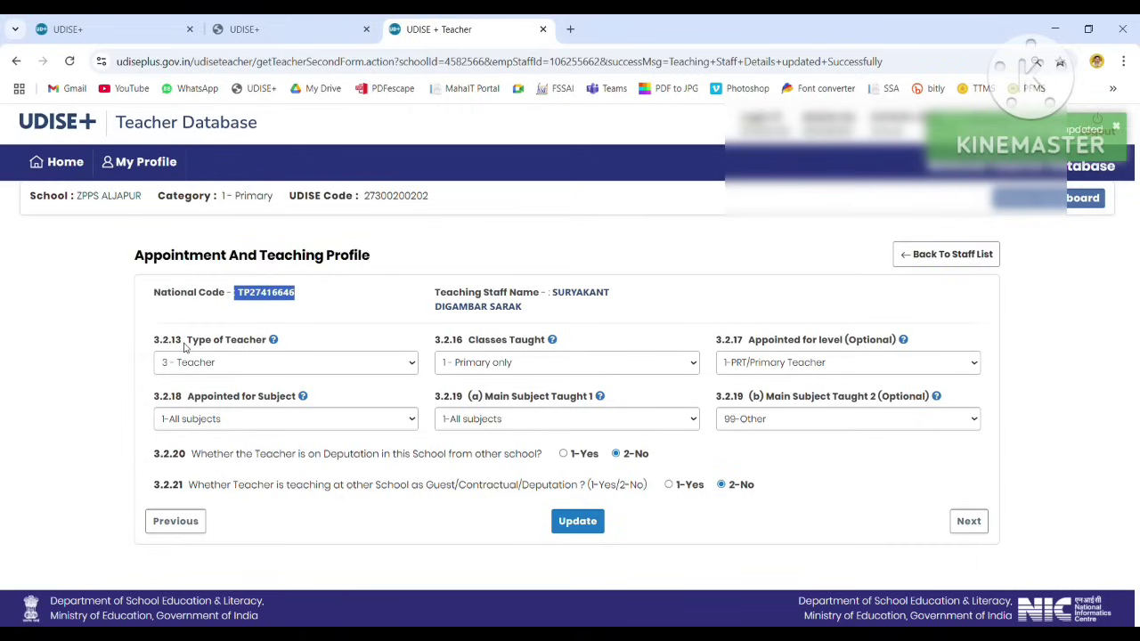
pyautogui.moveTo(185, 347); pyautogui.dragTo(267, 344)
pyautogui.click(373, 370)
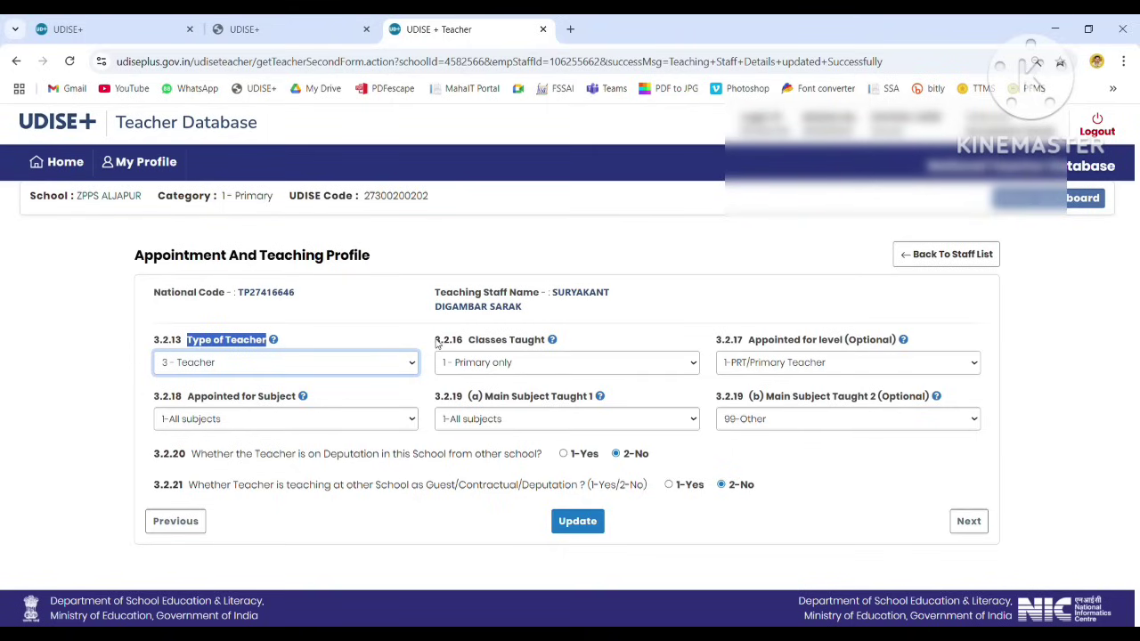
pyautogui.moveTo(437, 344); pyautogui.dragTo(552, 340)
pyautogui.click(574, 367)
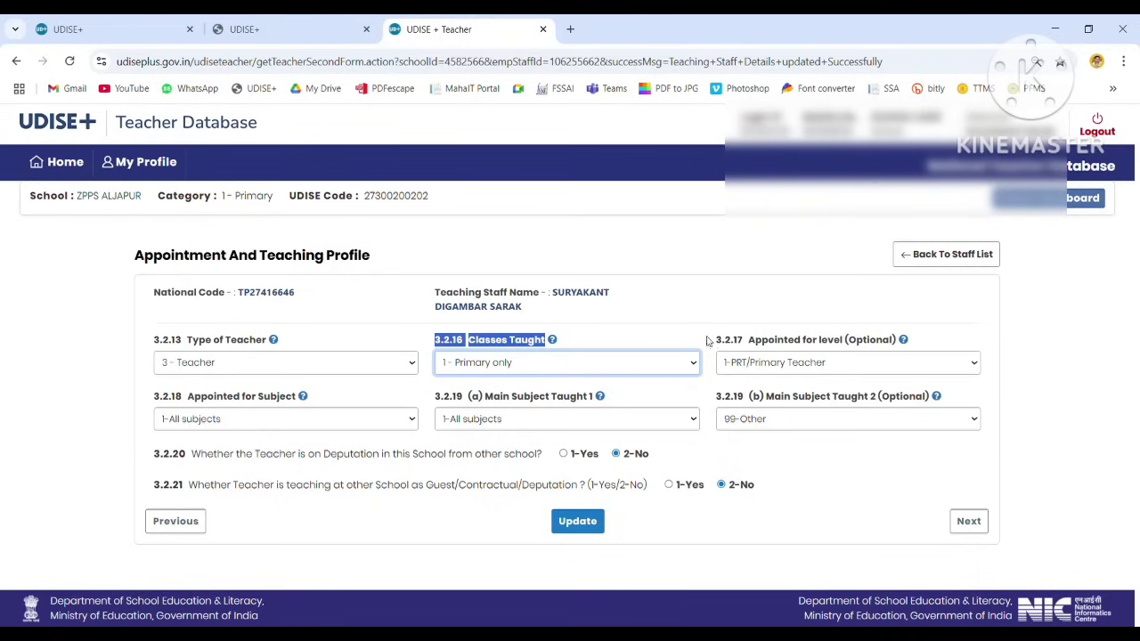
pyautogui.moveTo(728, 342); pyautogui.dragTo(921, 327)
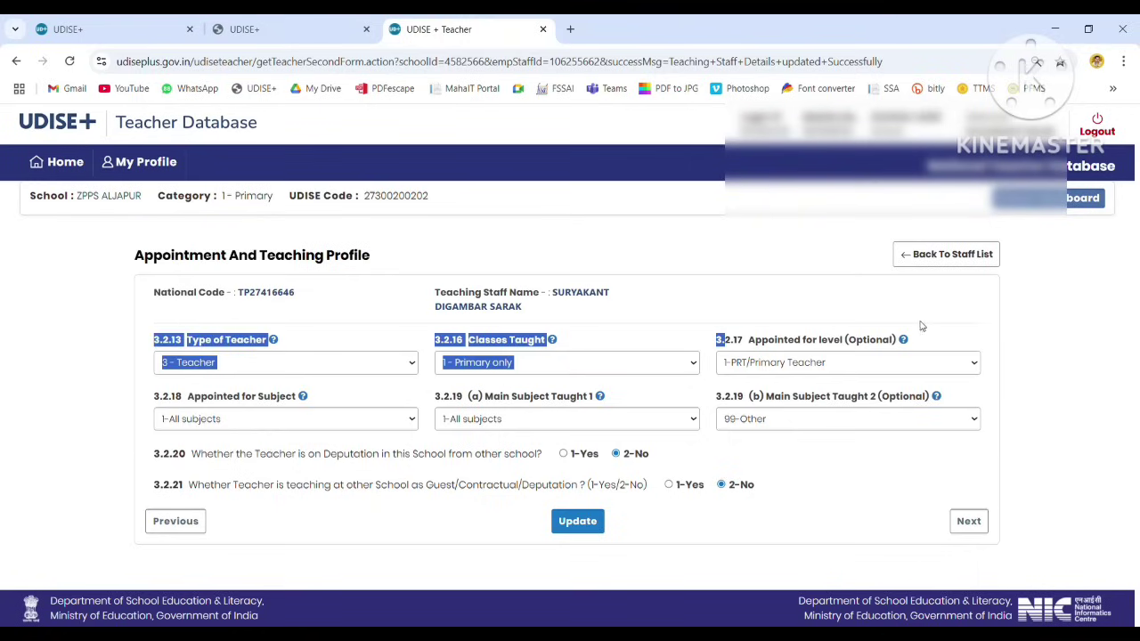
pyautogui.click(885, 362)
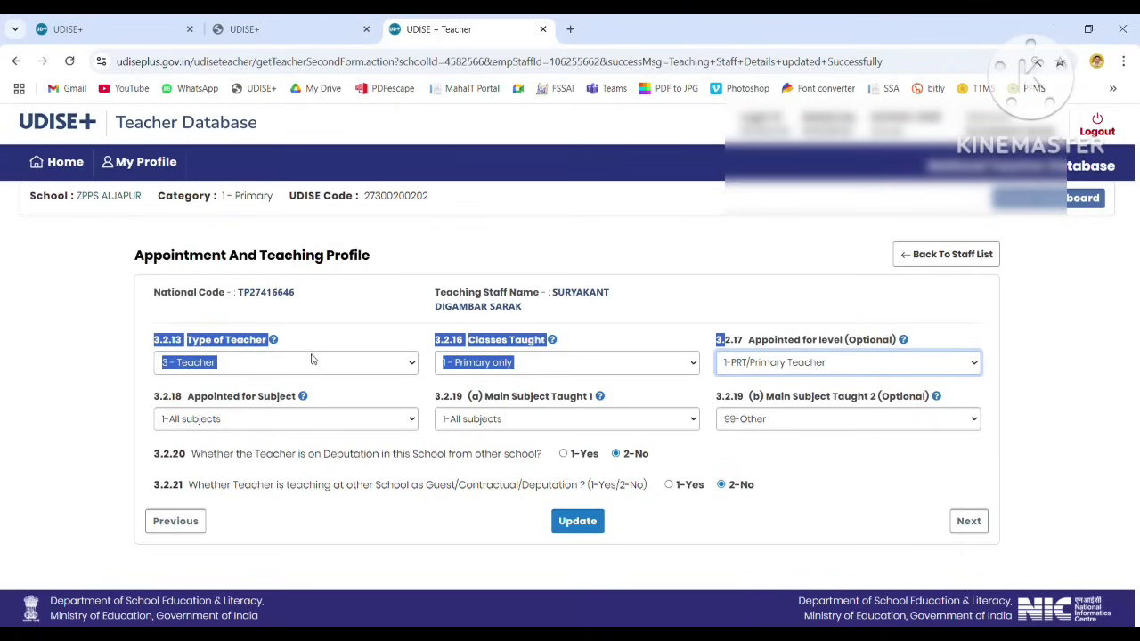
# - Check the subject the teacher is appointed for and the two main subjects taught
pyautogui.moveTo(188, 397); pyautogui.dragTo(301, 400)
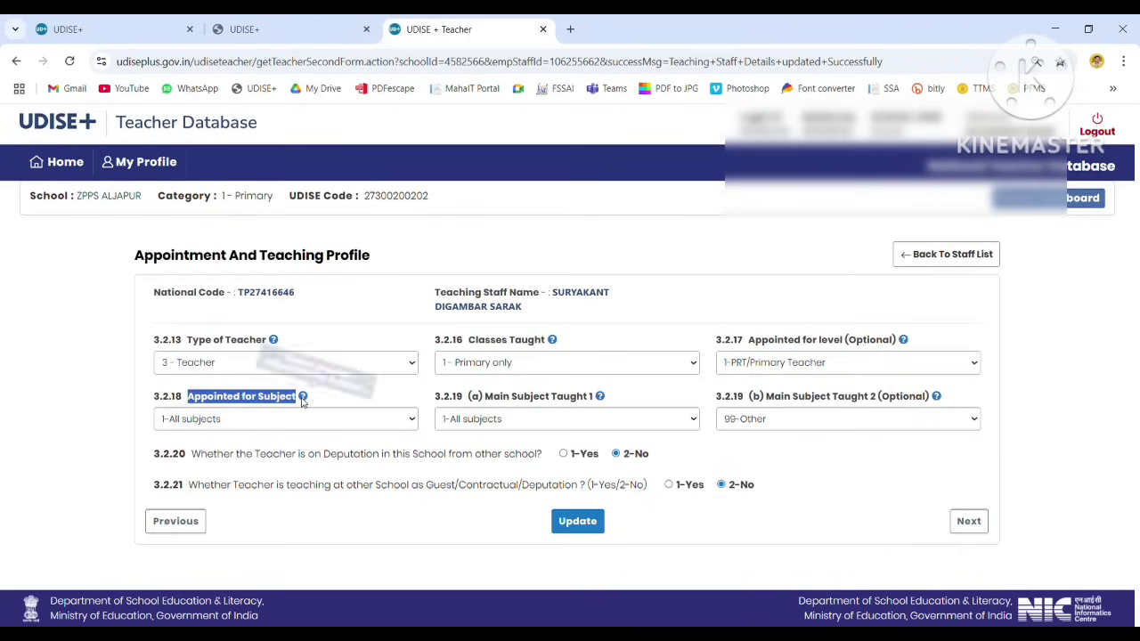
pyautogui.click(351, 423)
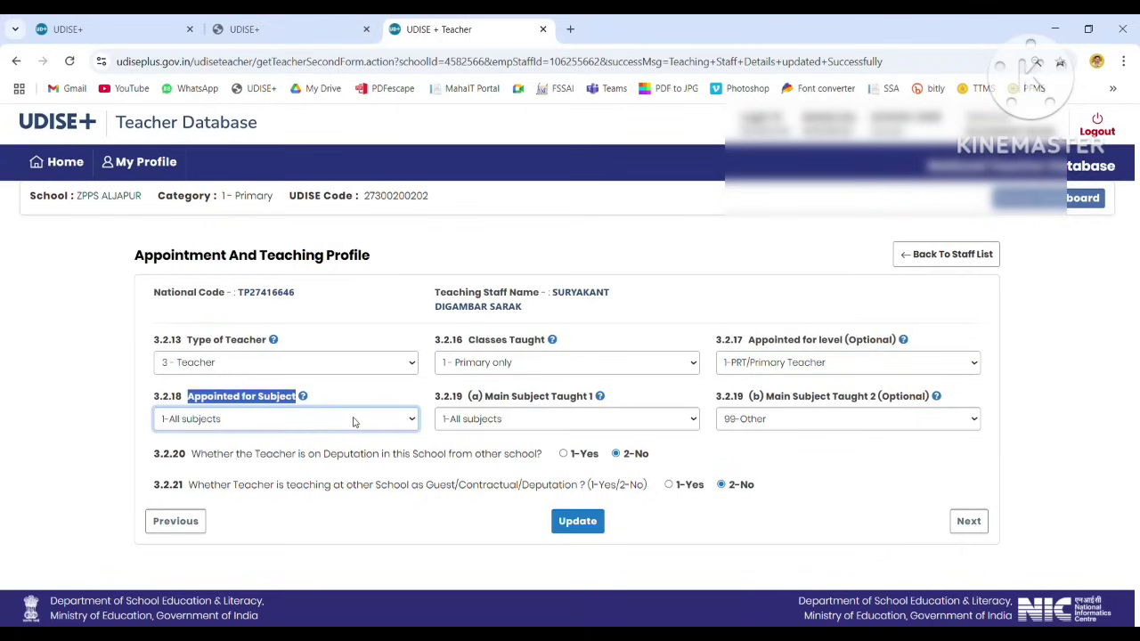
pyautogui.moveTo(434, 397); pyautogui.dragTo(599, 398)
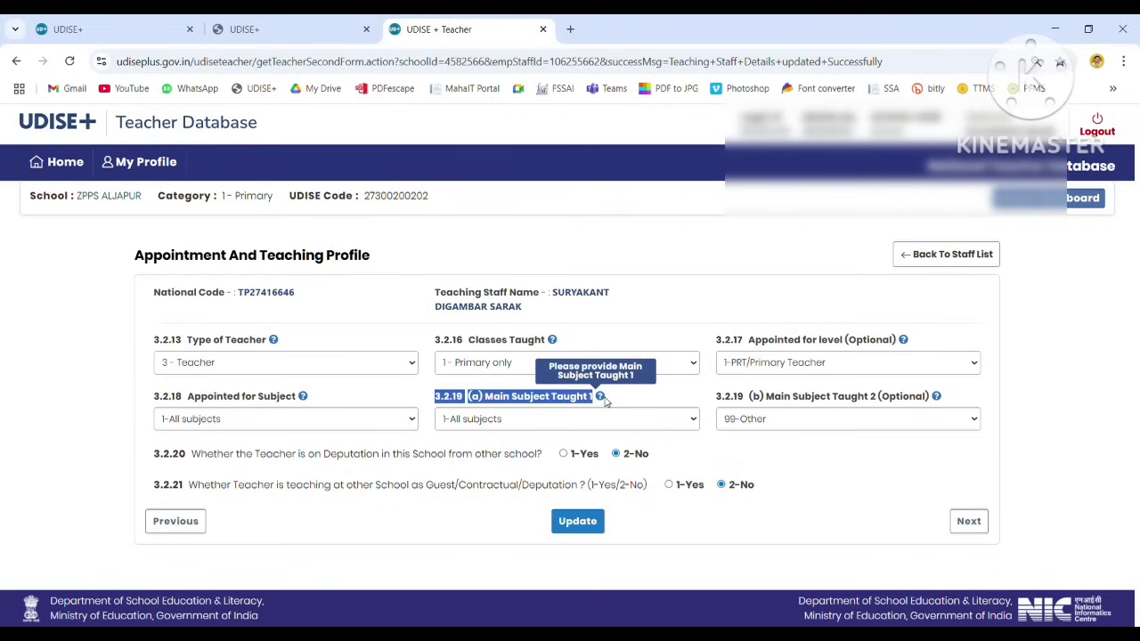
pyautogui.click(601, 420)
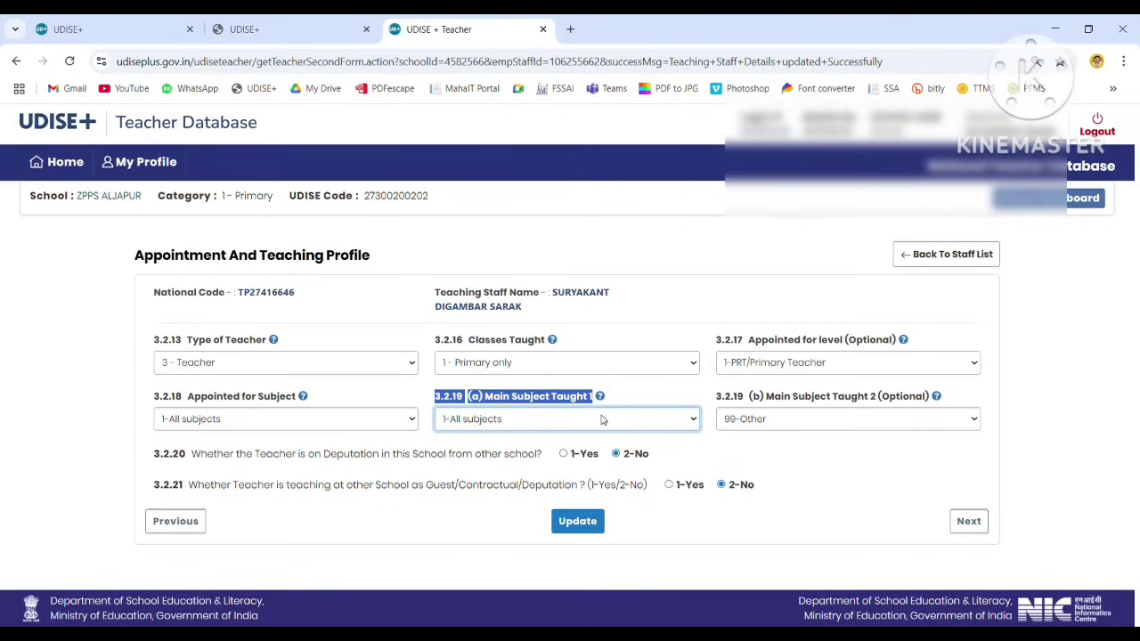
pyautogui.moveTo(722, 397); pyautogui.dragTo(915, 401)
pyautogui.click(895, 416)
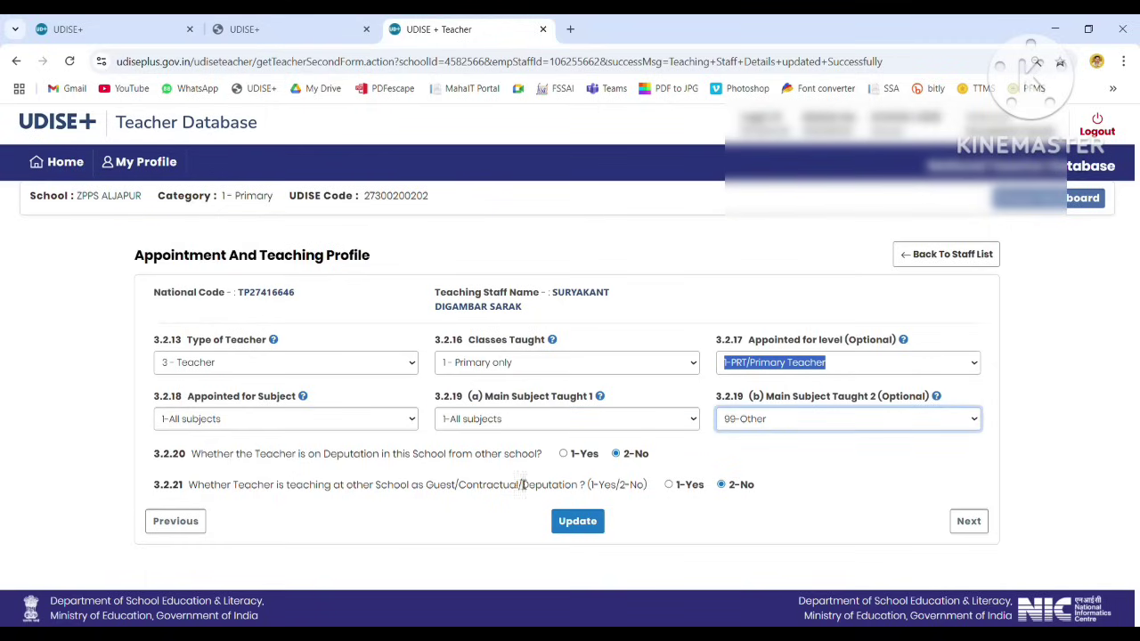
# - Check the deputation and guest or contractual teaching answers, and submit the Appointment and Teaching Profile update
pyautogui.click(394, 500)
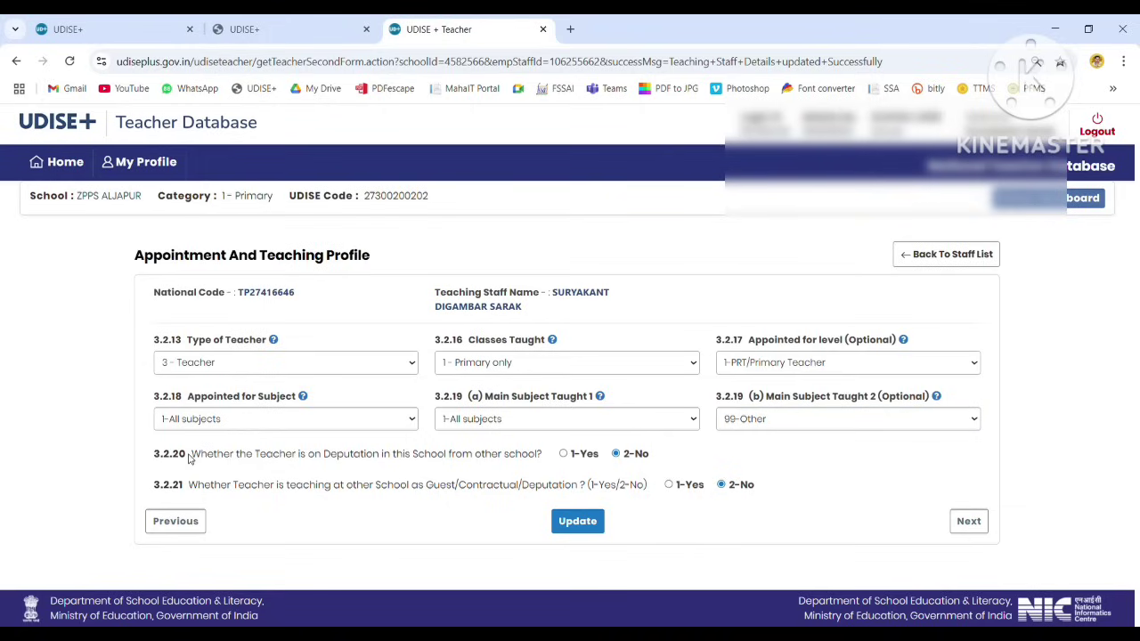
pyautogui.moveTo(189, 459); pyautogui.dragTo(537, 463)
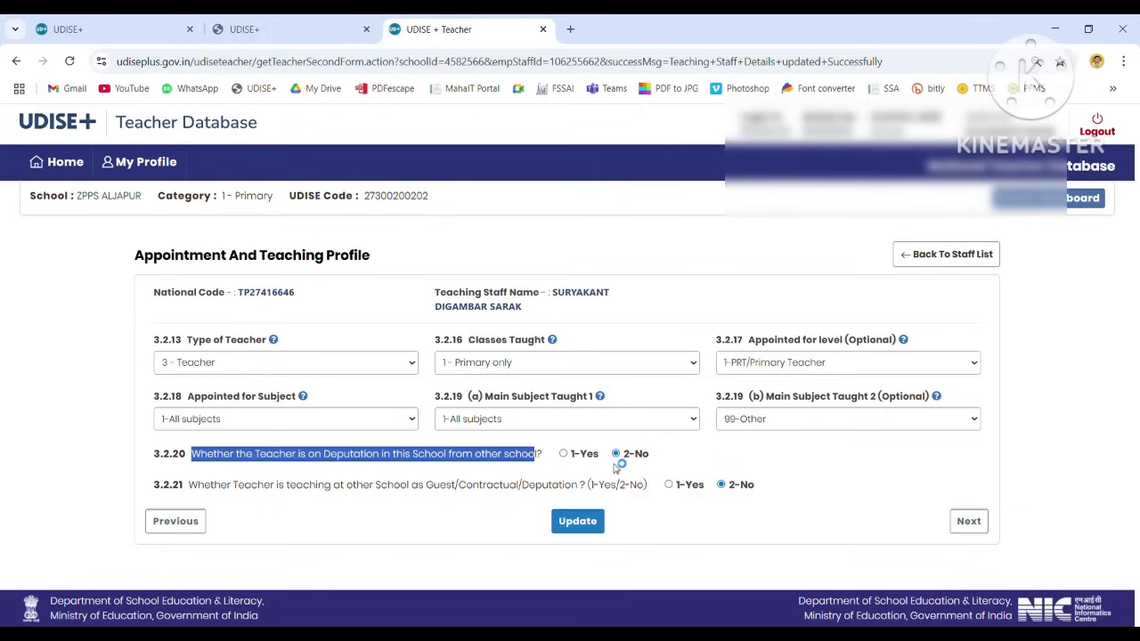
pyautogui.click(193, 495)
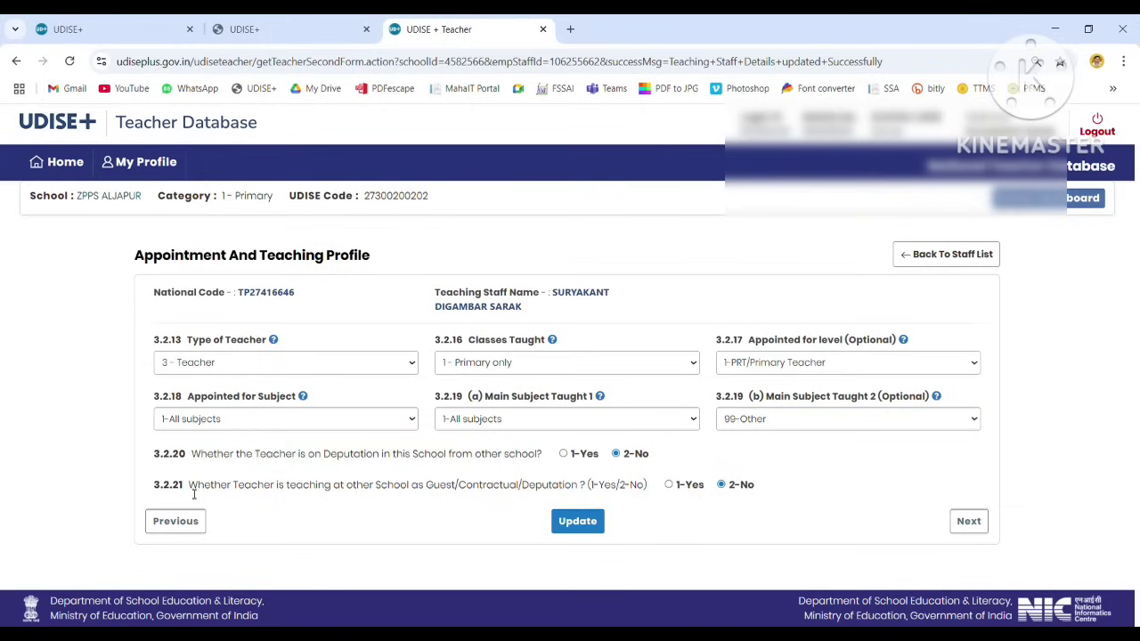
pyautogui.moveTo(188, 490); pyautogui.dragTo(642, 495)
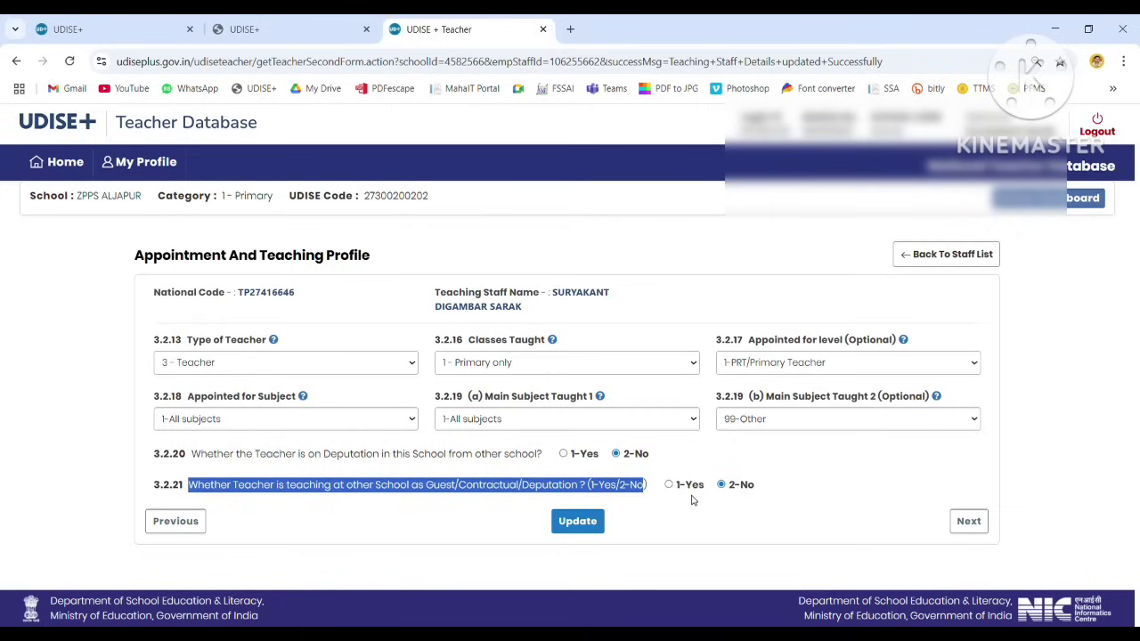
pyautogui.click(700, 523)
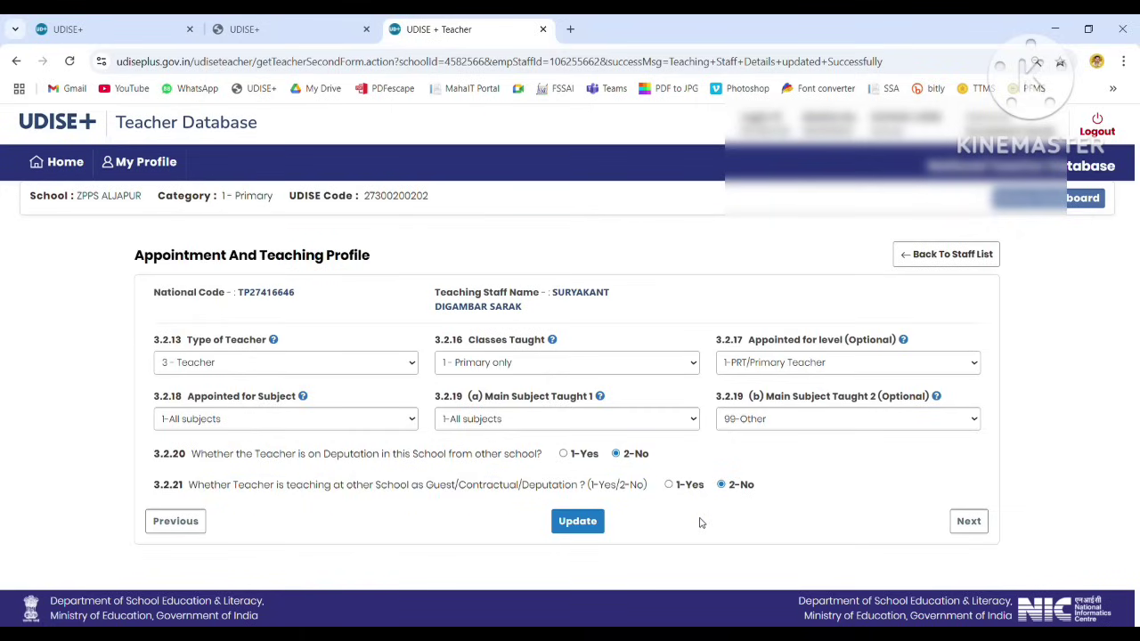
pyautogui.click(577, 523)
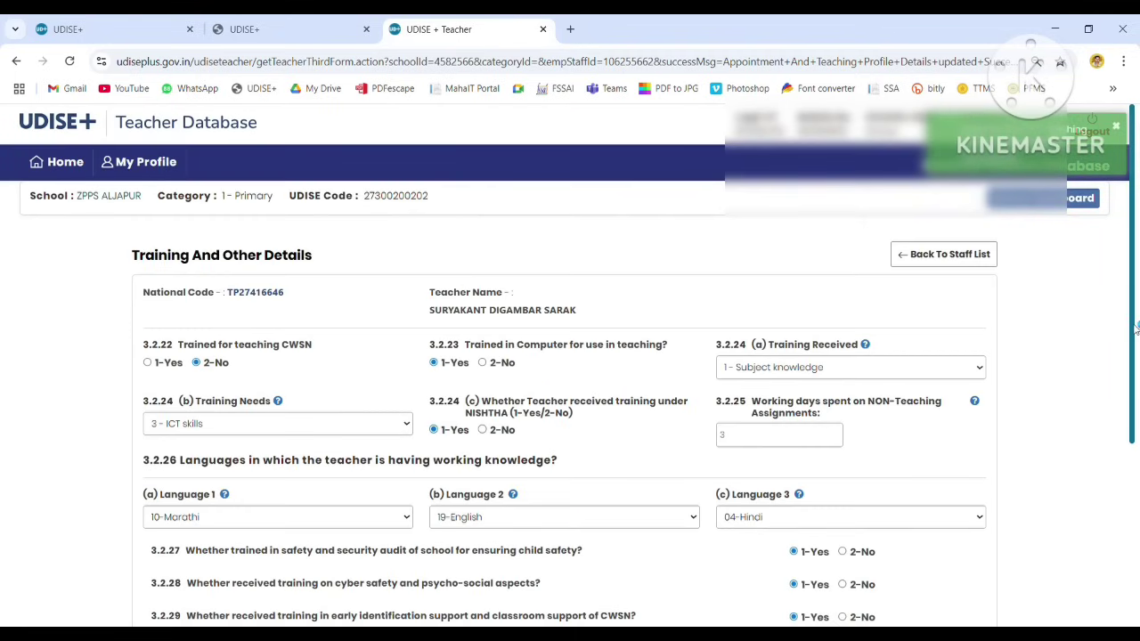
# - Examine the CWSN training, computer training and training received entries in Training and Other Details
pyautogui.moveTo(1135, 330); pyautogui.dragTo(1133, 362)
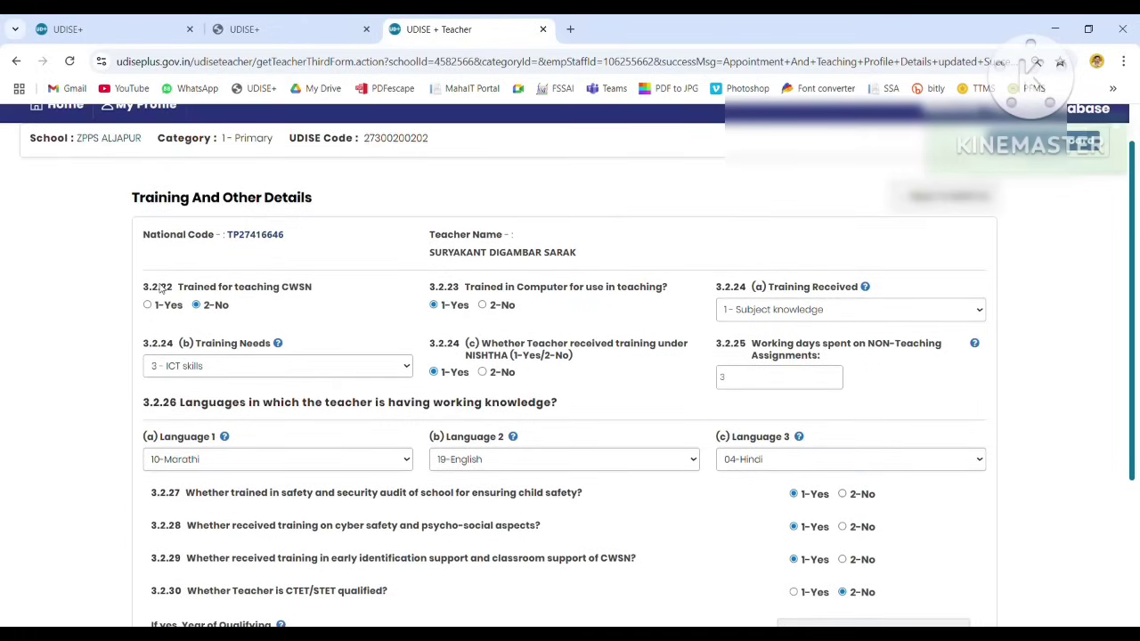
pyautogui.moveTo(181, 290); pyautogui.dragTo(303, 289)
pyautogui.click(318, 292)
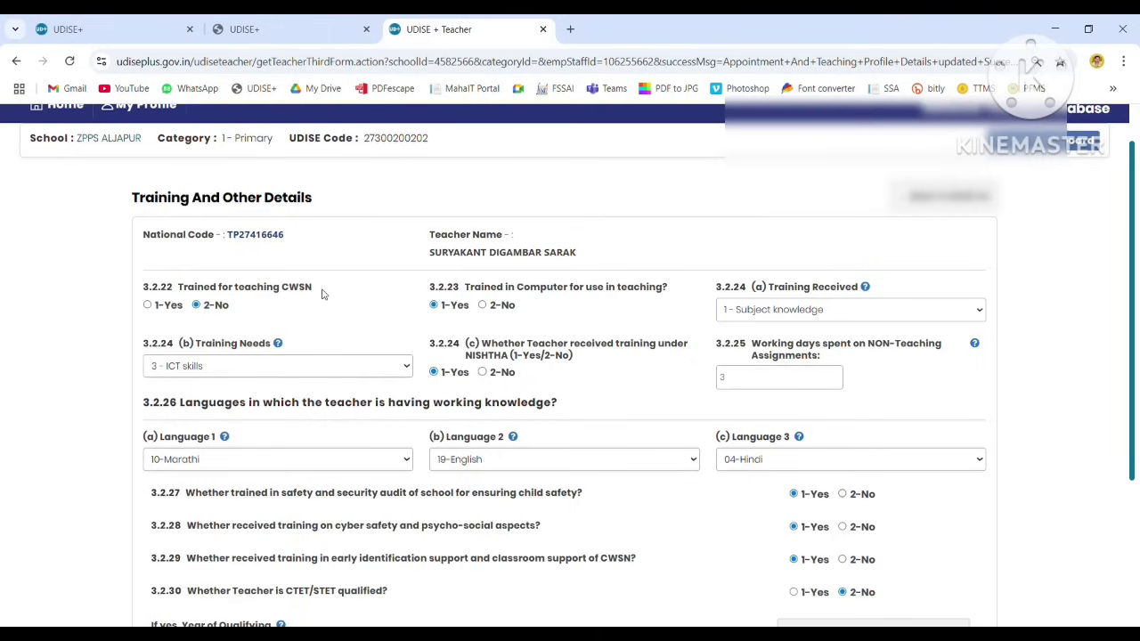
pyautogui.tripleClick(323, 287)
pyautogui.click(326, 286)
pyautogui.moveTo(453, 299); pyautogui.dragTo(674, 300)
pyautogui.moveTo(764, 292); pyautogui.dragTo(888, 285)
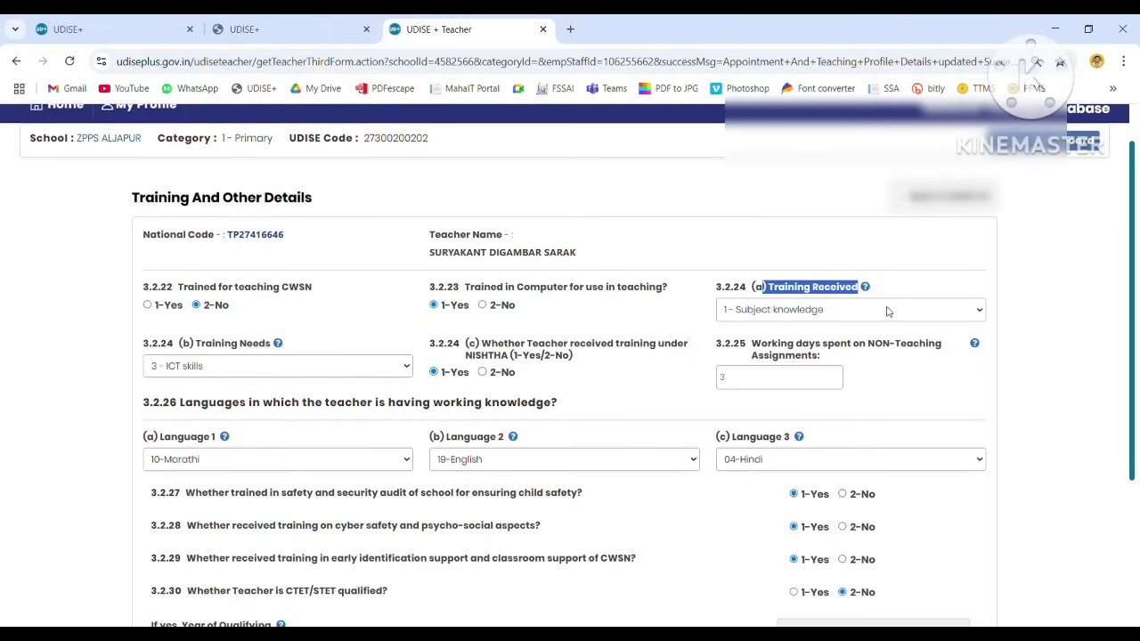
pyautogui.click(887, 310)
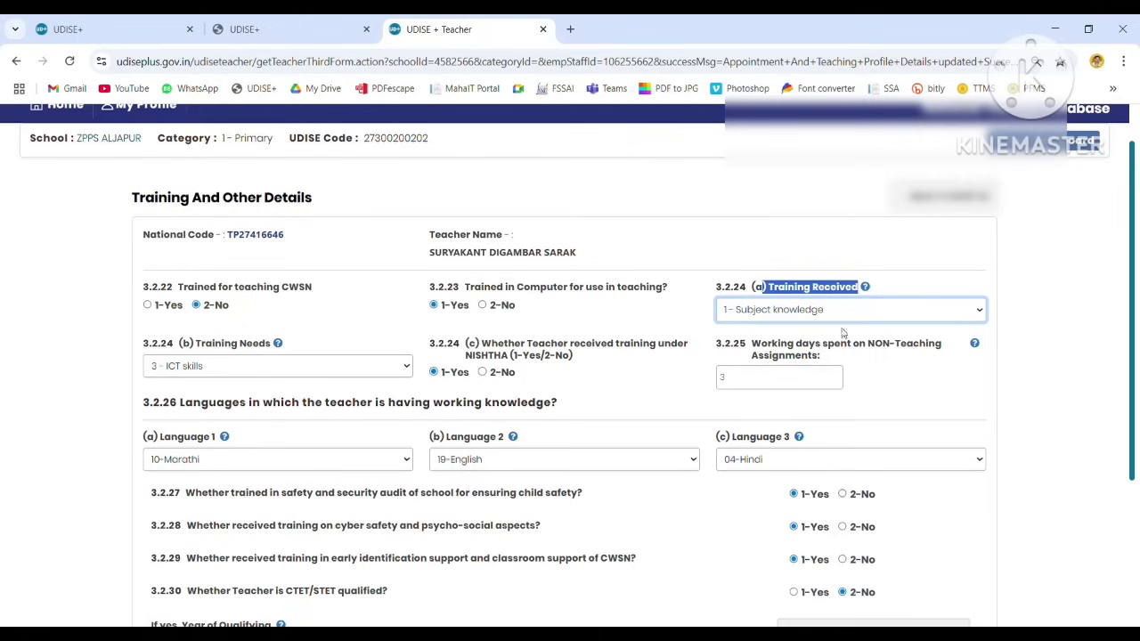
pyautogui.click(796, 247)
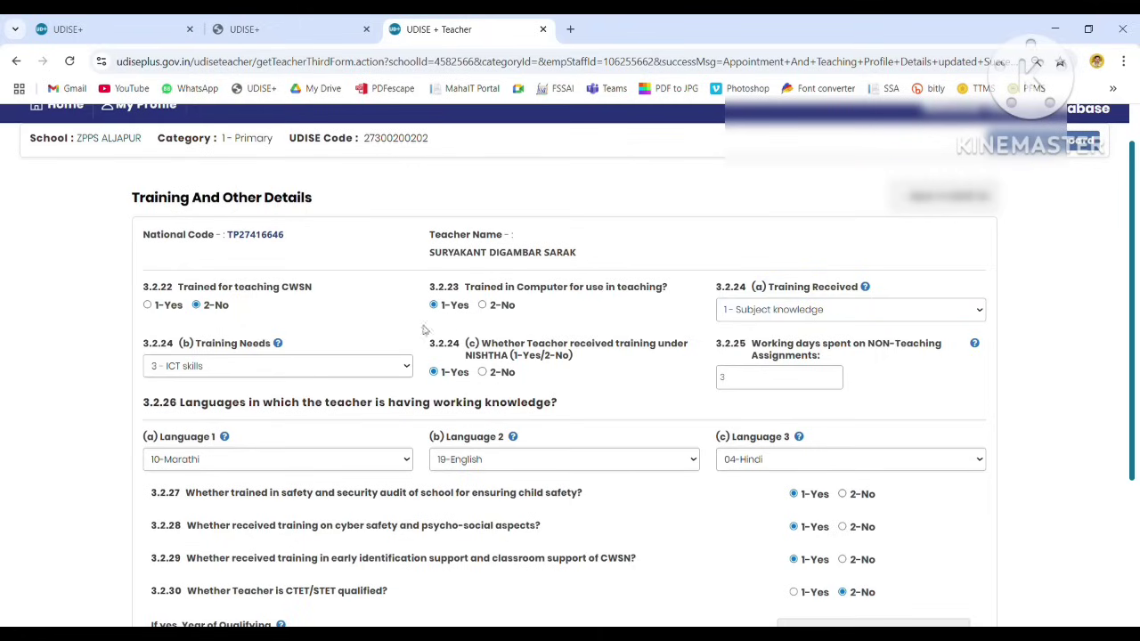
# - Check the teacher's training needs and whether training under NISHTHA was received
pyautogui.moveTo(198, 347); pyautogui.dragTo(319, 346)
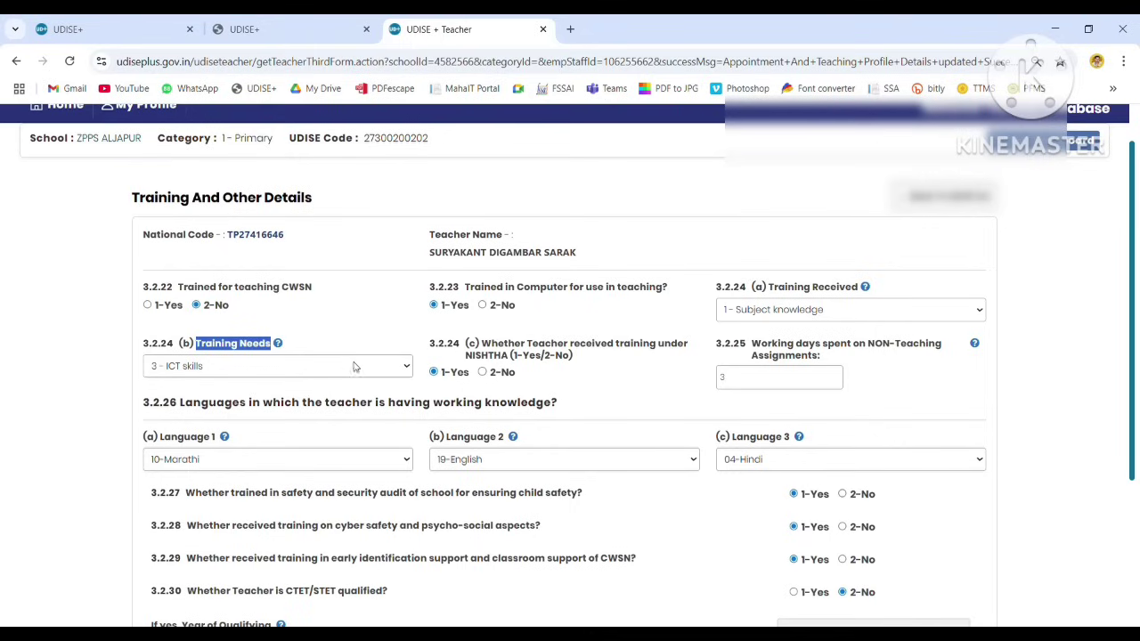
pyautogui.click(356, 372)
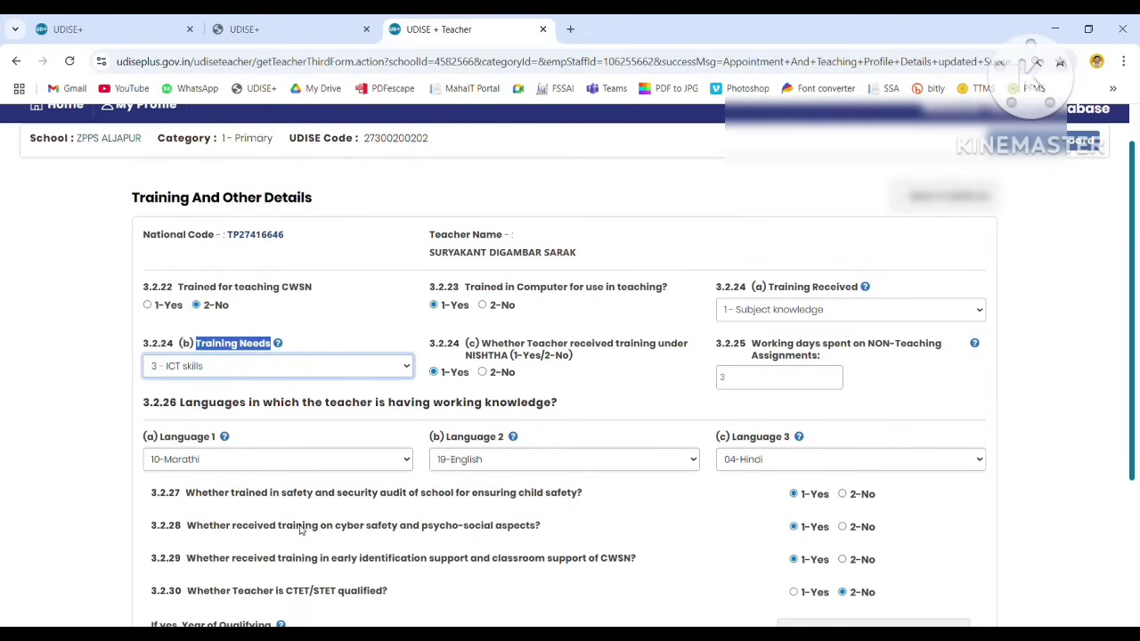
pyautogui.click(40, 430)
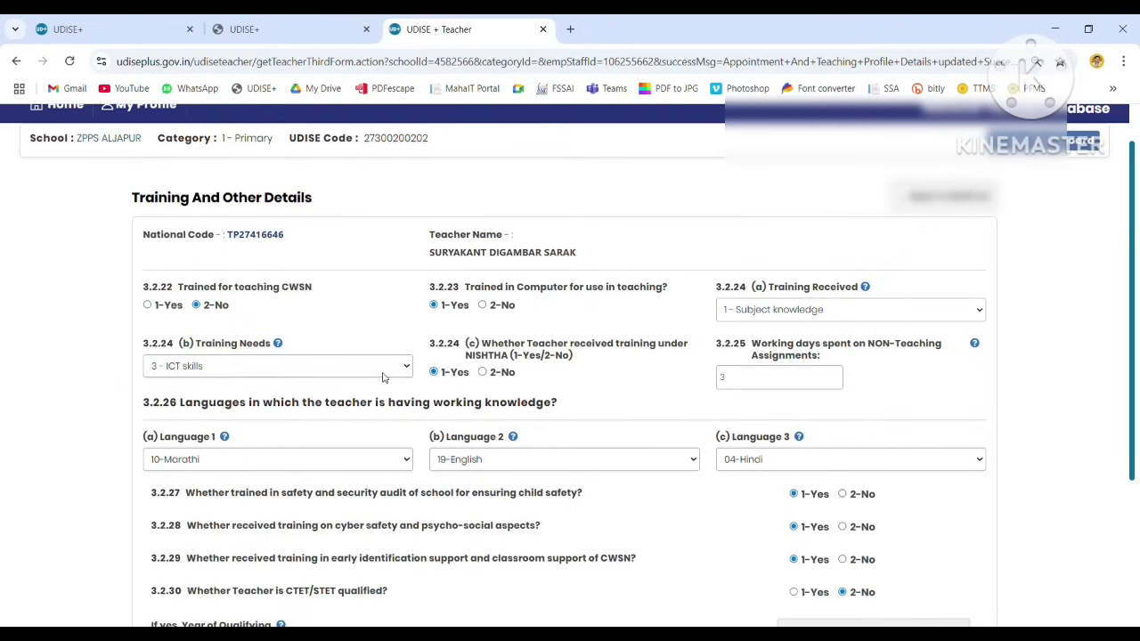
pyautogui.moveTo(481, 343); pyautogui.dragTo(628, 351)
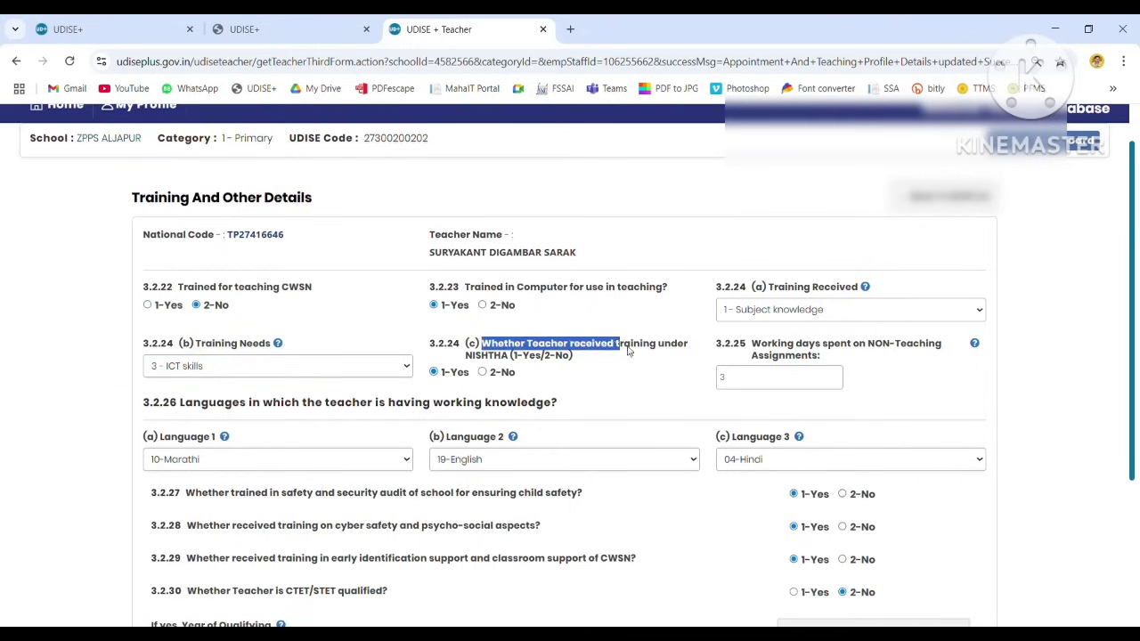
pyautogui.tripleClick(685, 362)
pyautogui.click(645, 387)
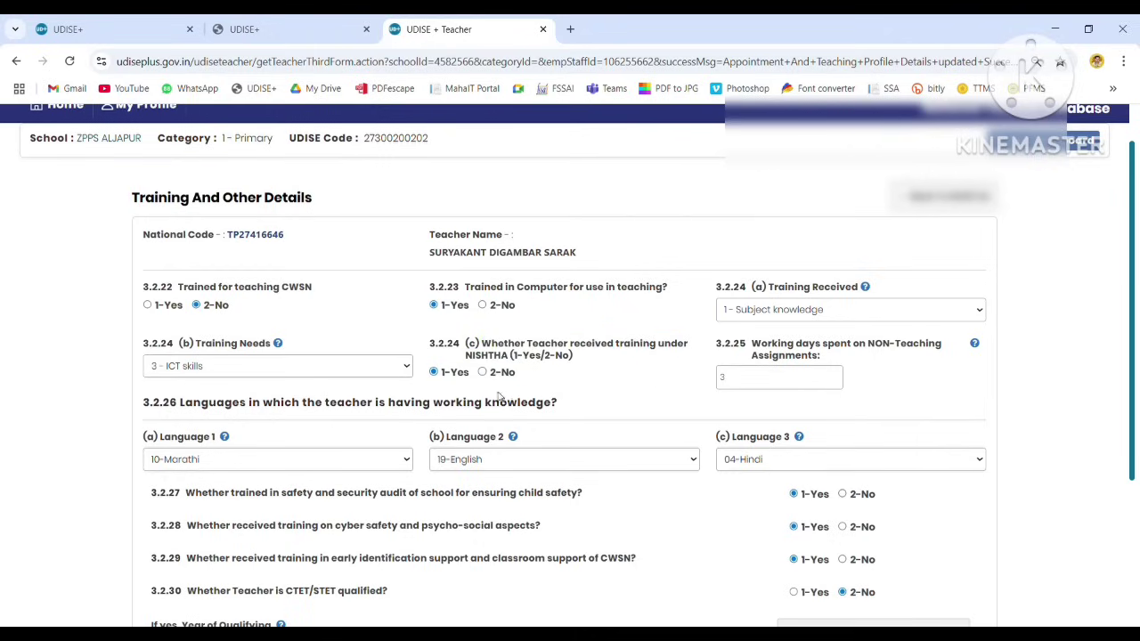
# - Set the working days spent on non-teaching assignments to 2
pyautogui.moveTo(746, 344); pyautogui.dragTo(948, 356)
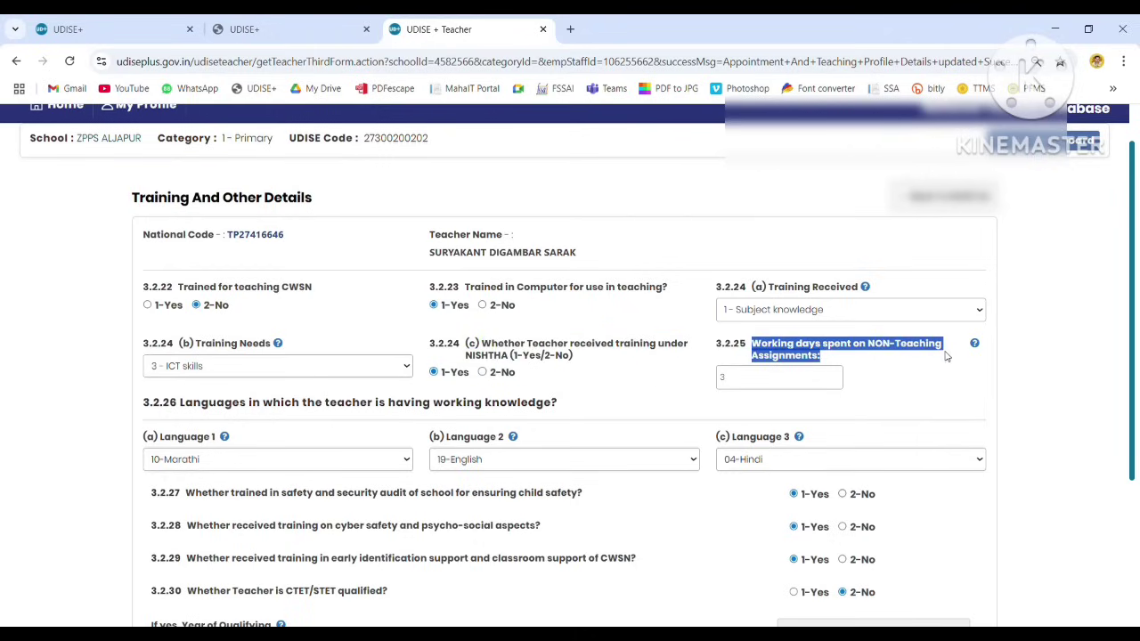
pyautogui.click(750, 388)
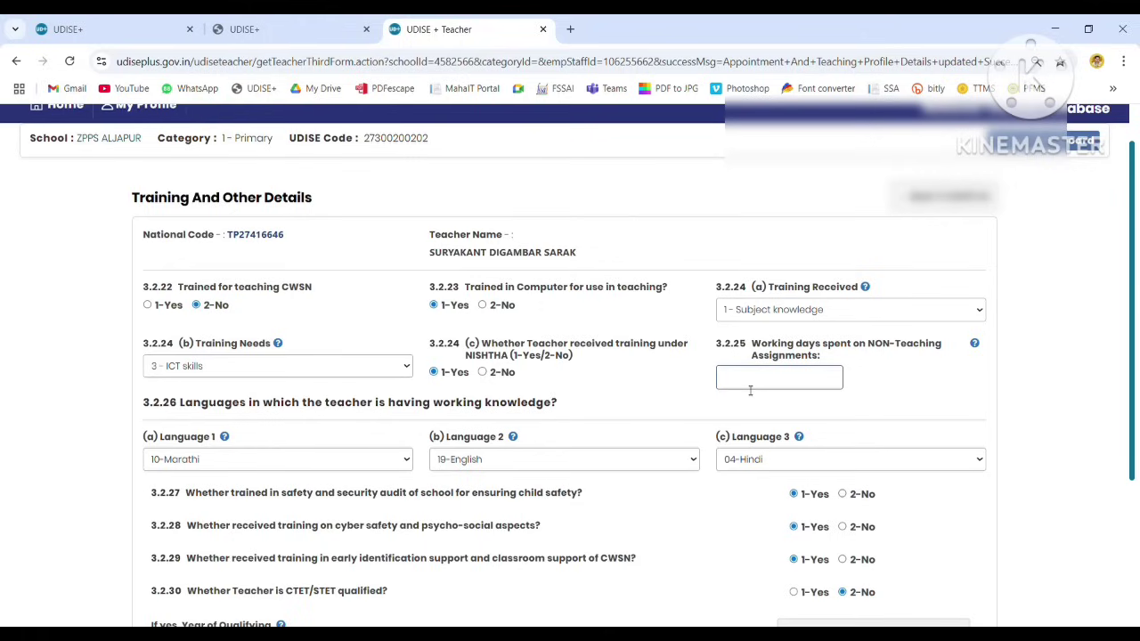
pyautogui.click(650, 414)
# - Check the three languages in which the teacher has working knowledge
pyautogui.moveTo(179, 412); pyautogui.dragTo(647, 406)
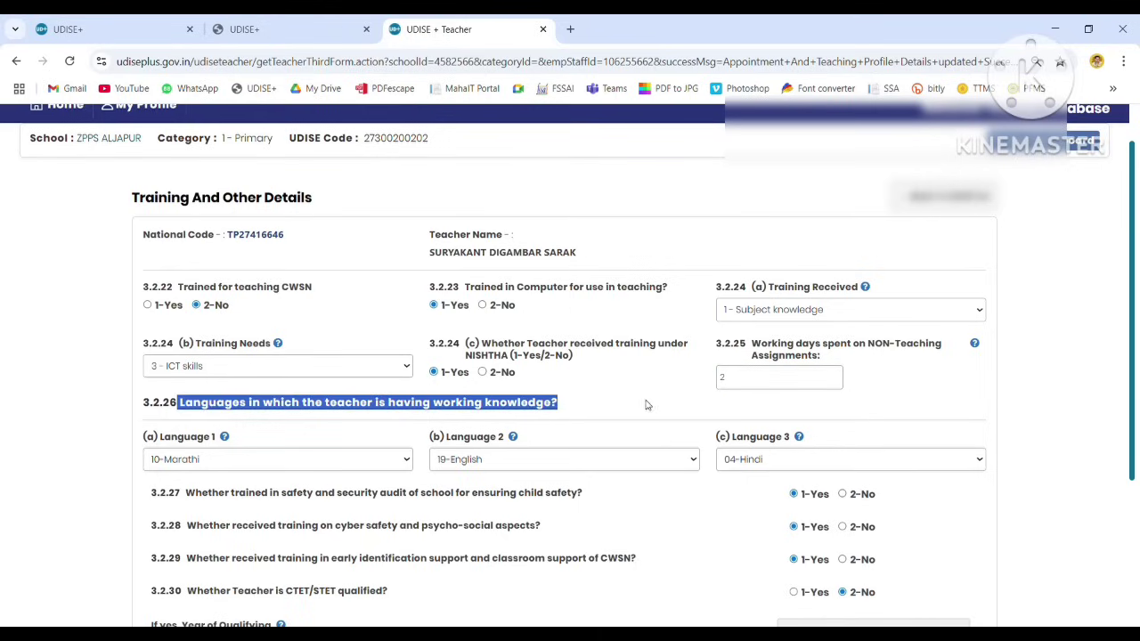
pyautogui.click(184, 440)
pyautogui.doubleClick(185, 440)
pyautogui.click(263, 469)
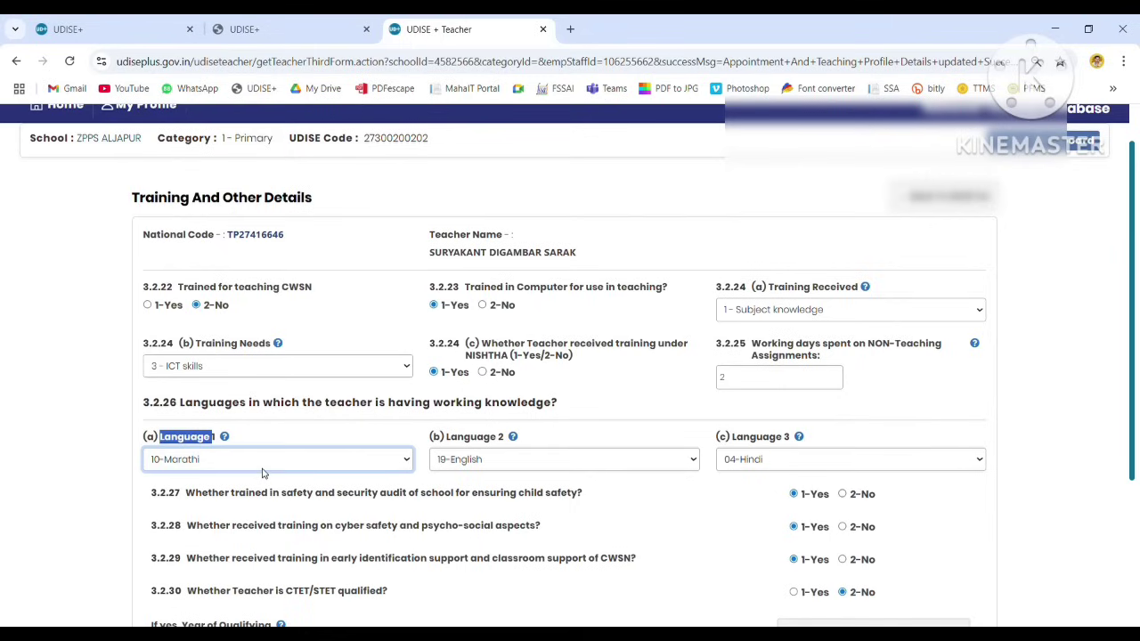
pyautogui.click(512, 469)
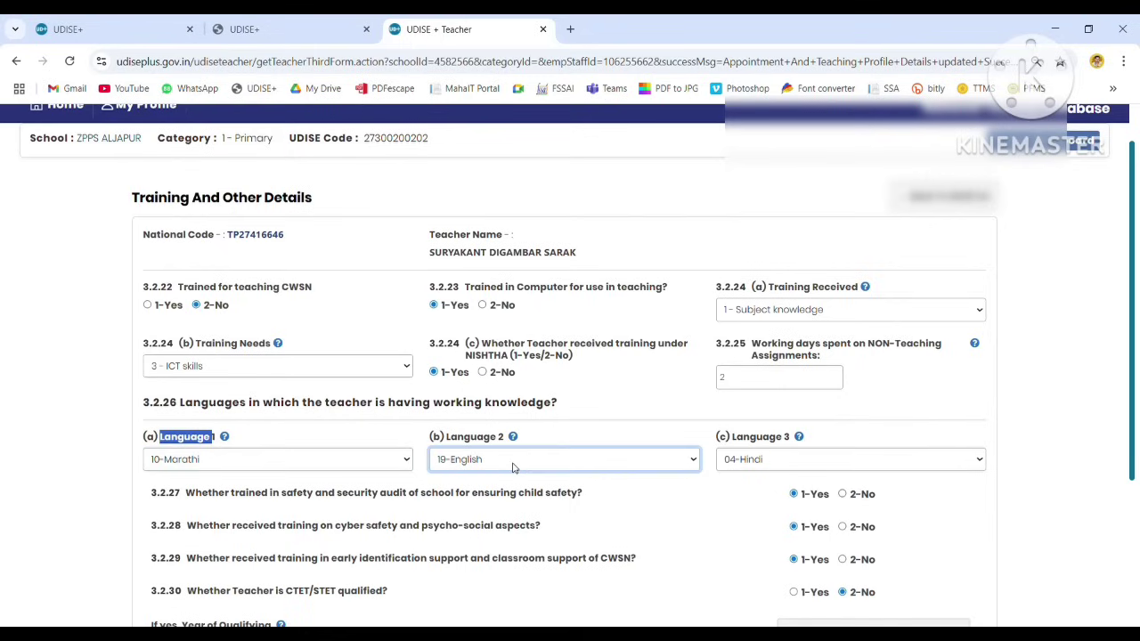
pyautogui.click(771, 458)
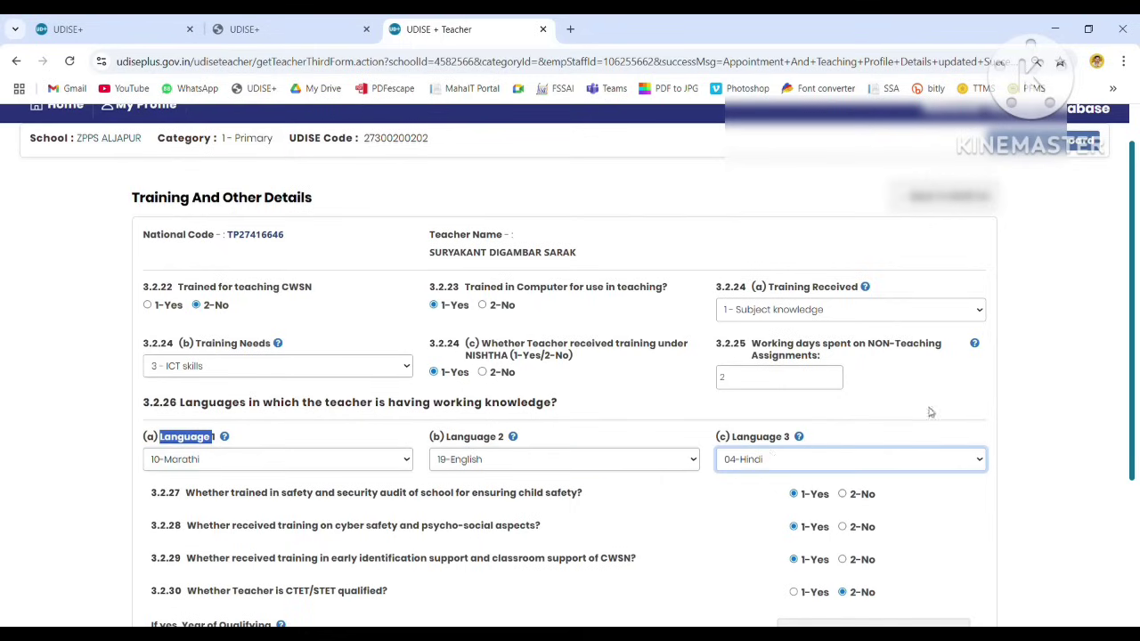
# - Check the answers on safety and security audit training, cyber safety training, and early identification and classroom support of CWSN
pyautogui.moveTo(1134, 314); pyautogui.dragTo(1138, 437)
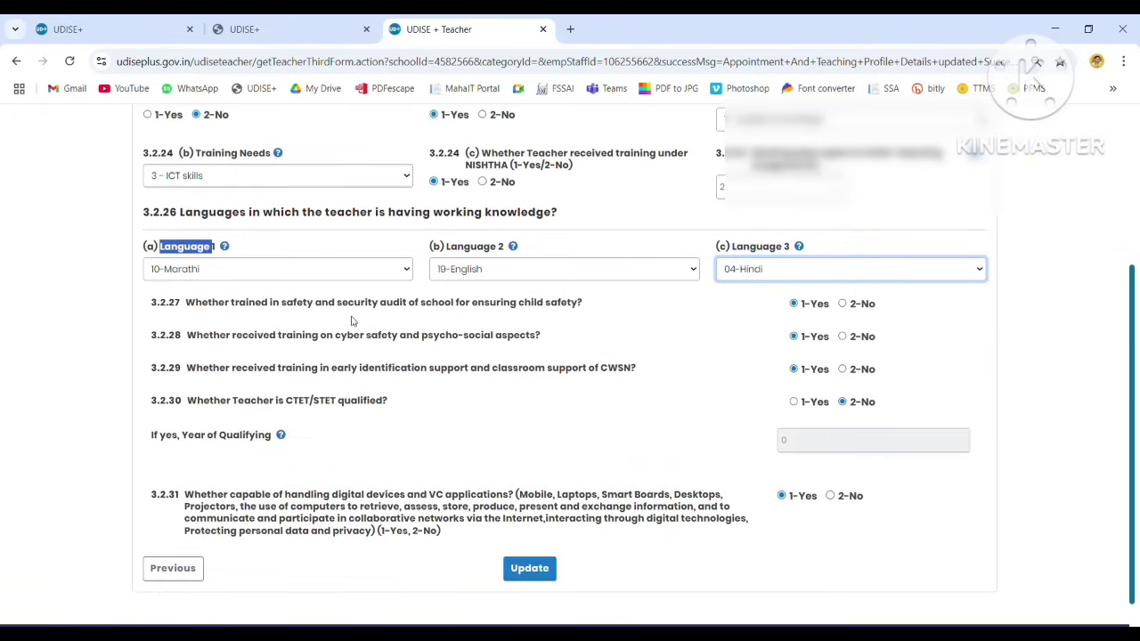
pyautogui.moveTo(187, 305); pyautogui.dragTo(570, 303)
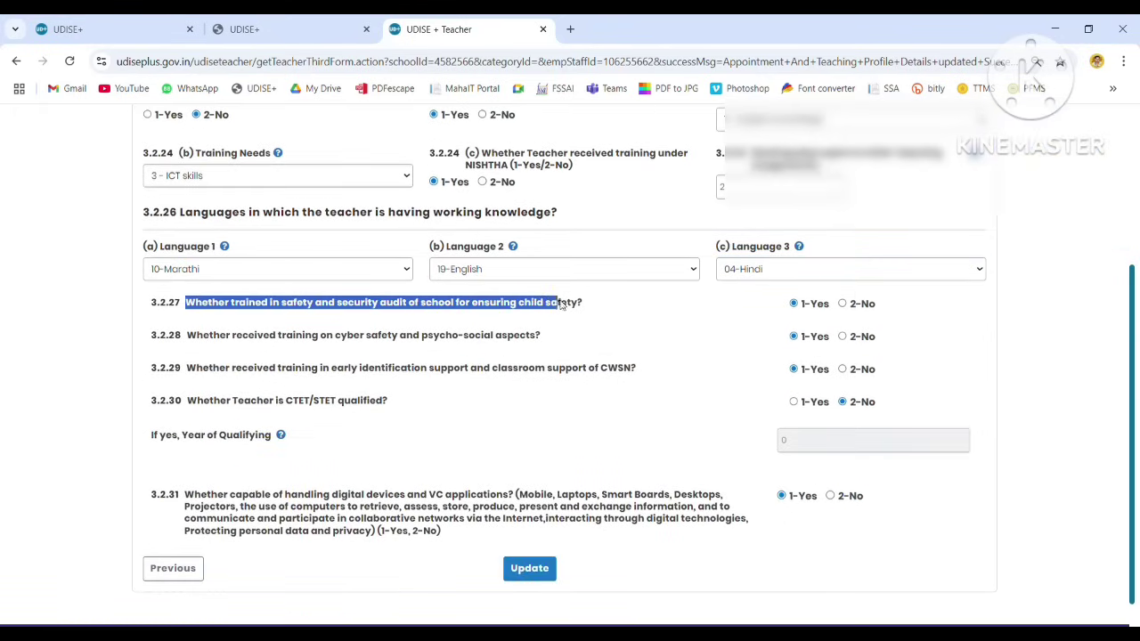
pyautogui.click(599, 313)
pyautogui.tripleClick(392, 303)
pyautogui.moveTo(186, 336); pyautogui.dragTo(533, 343)
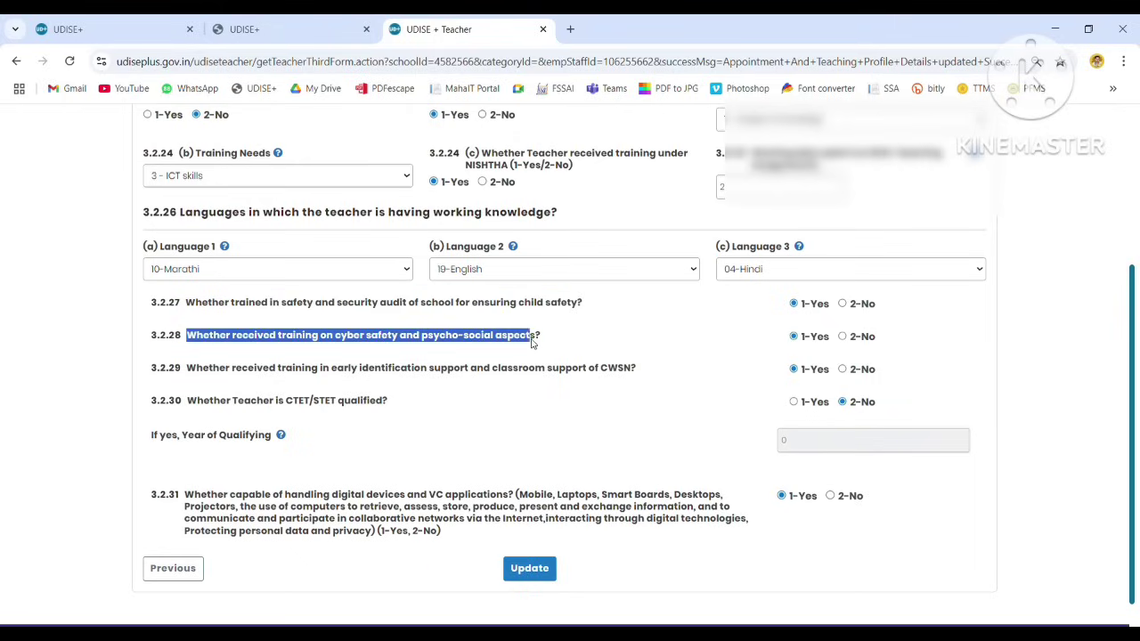
pyautogui.moveTo(181, 369); pyautogui.dragTo(646, 386)
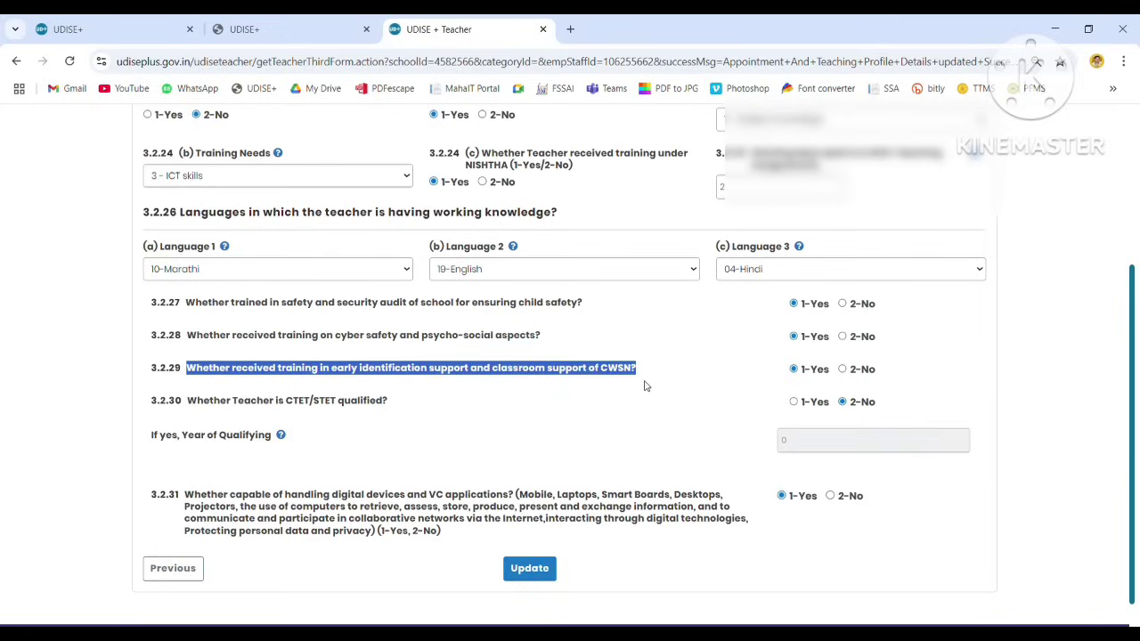
pyautogui.click(553, 411)
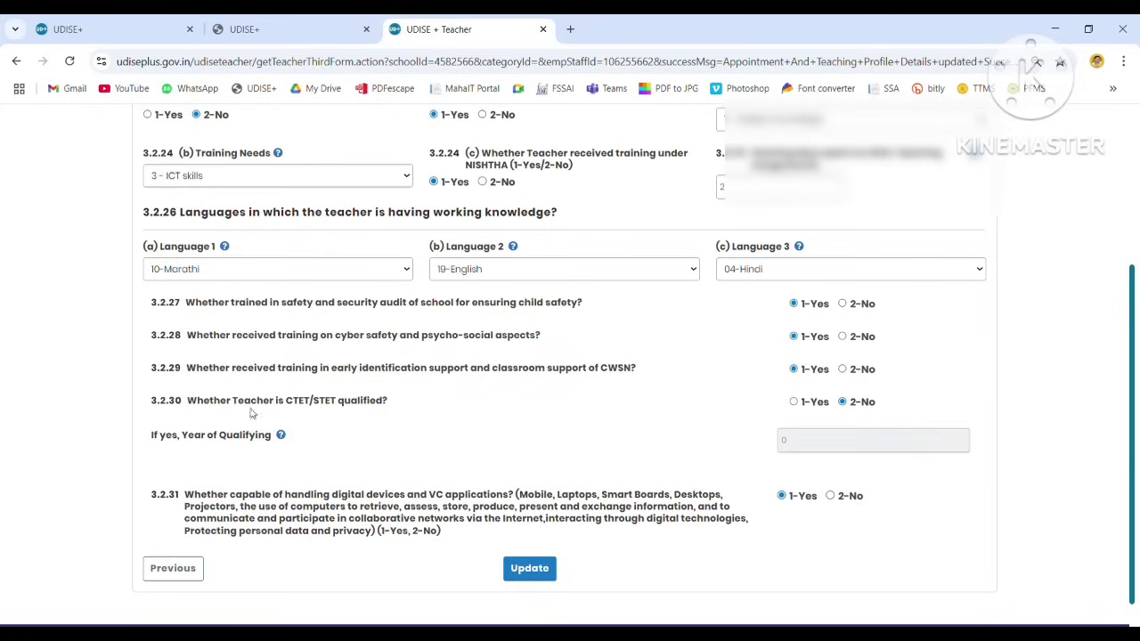
# - Review the CTET/STET qualification and digital device capability answers, and save the teacher's Training and Other Details
pyautogui.moveTo(182, 405); pyautogui.dragTo(392, 407)
pyautogui.moveTo(176, 503); pyautogui.dragTo(575, 533)
pyautogui.click(575, 532)
pyautogui.moveTo(664, 545); pyautogui.dragTo(665, 554)
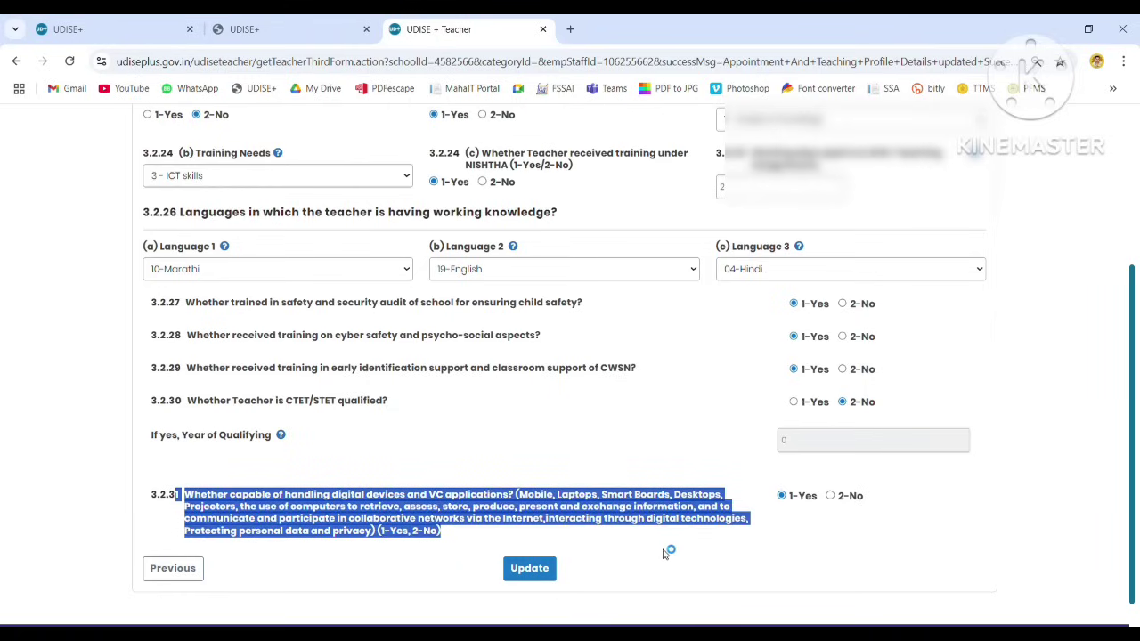
pyautogui.click(542, 574)
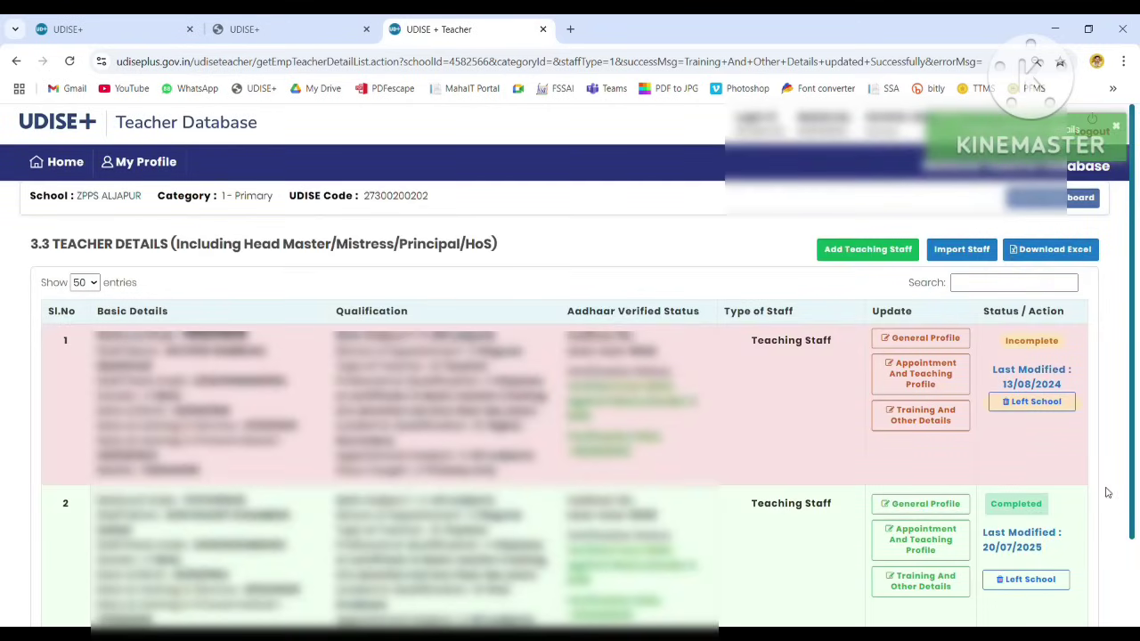
# - Check the second teacher's profile status, and refresh the dashboard's staff statistics to verify the incomplete teaching staff count
pyautogui.moveTo(987, 508); pyautogui.dragTo(1065, 489)
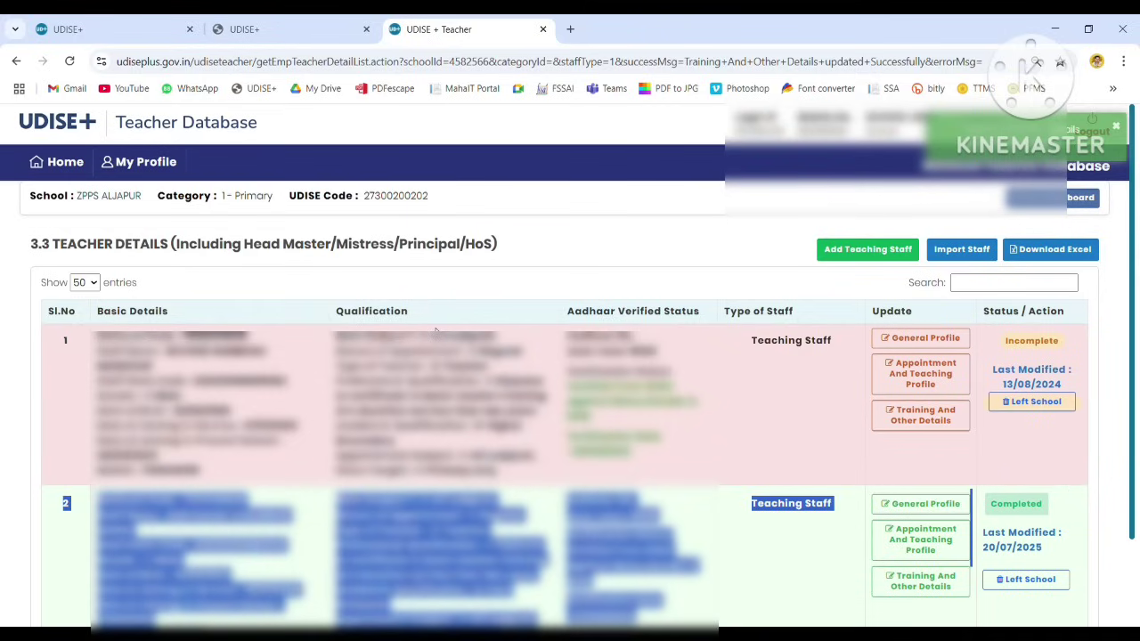
pyautogui.click(710, 246)
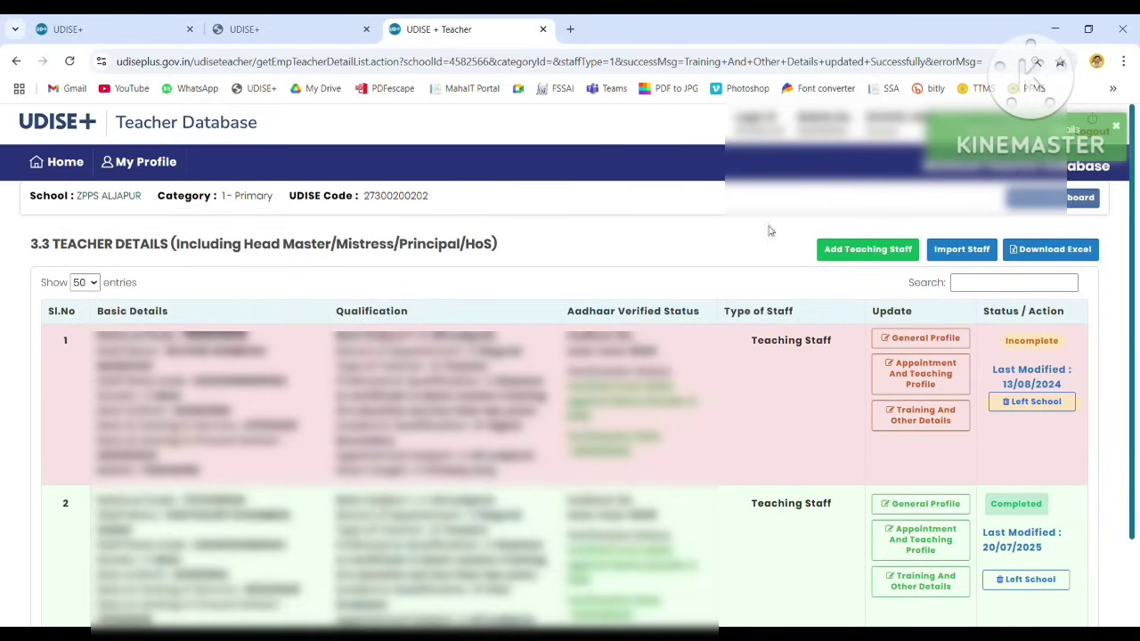
pyautogui.click(1041, 203)
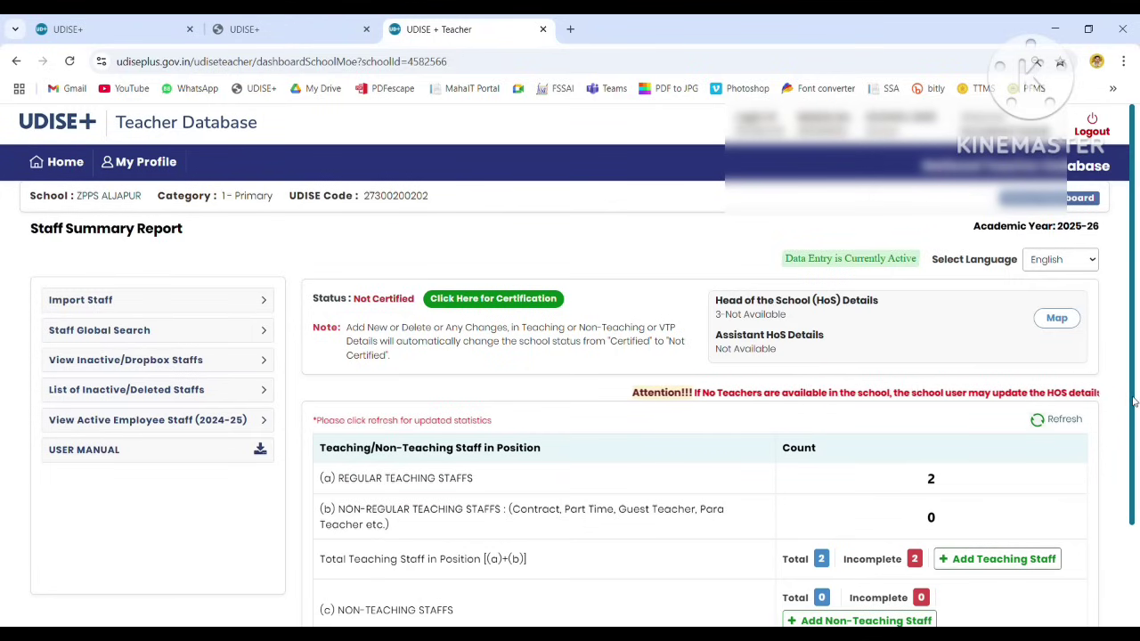
pyautogui.scroll(-1, 1132, 399)
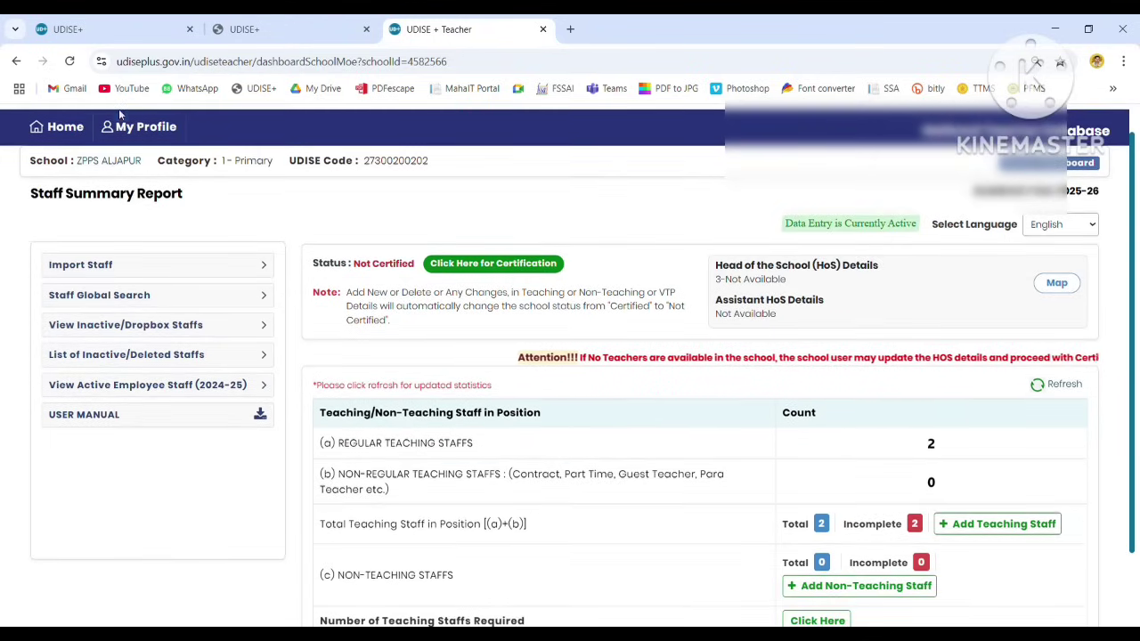
pyautogui.click(67, 64)
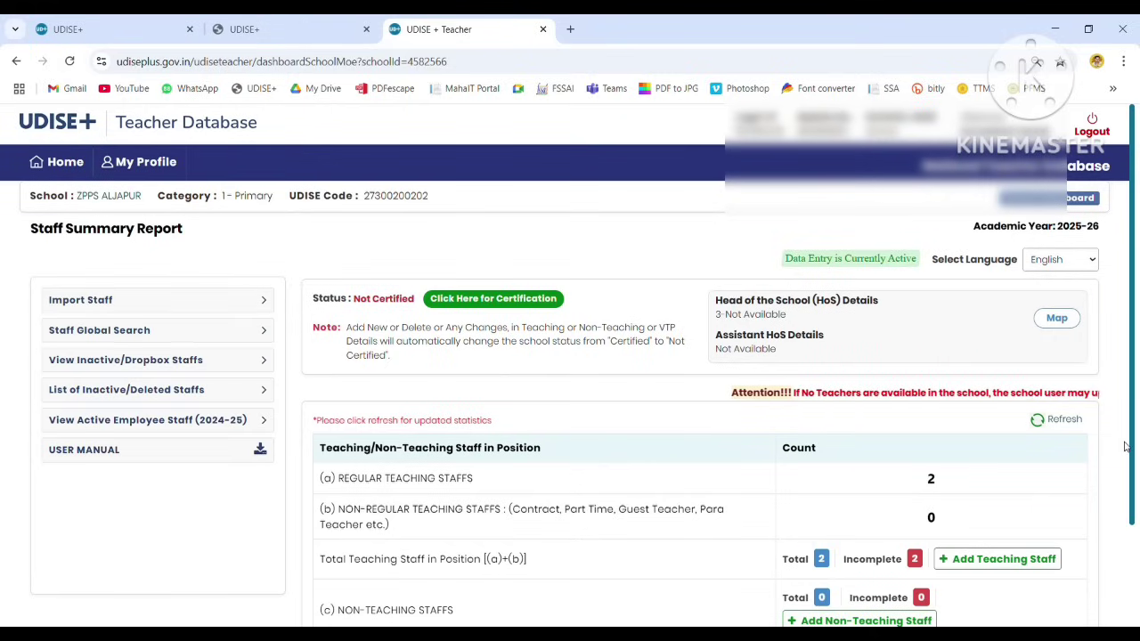
pyautogui.click(1039, 427)
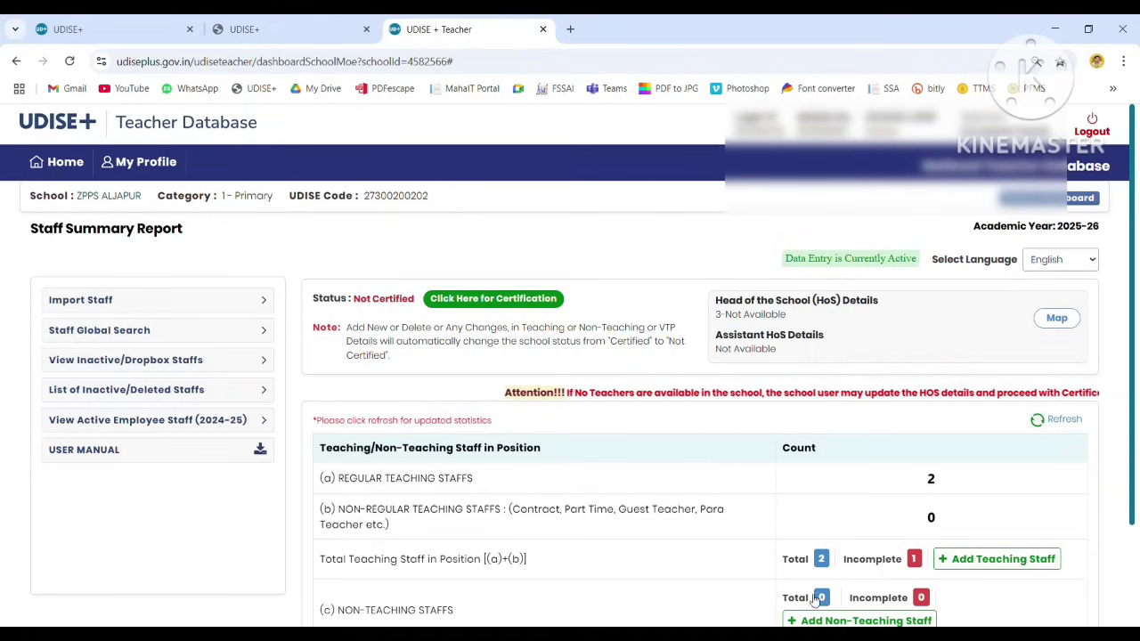
pyautogui.moveTo(842, 559); pyautogui.dragTo(903, 561)
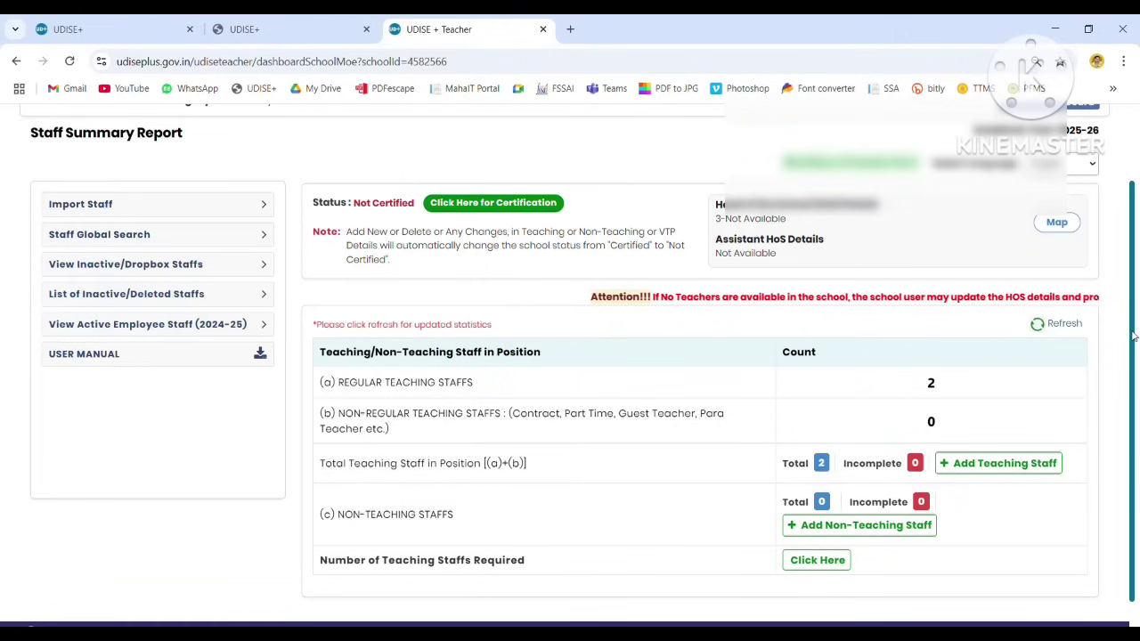
pyautogui.doubleClick(882, 464)
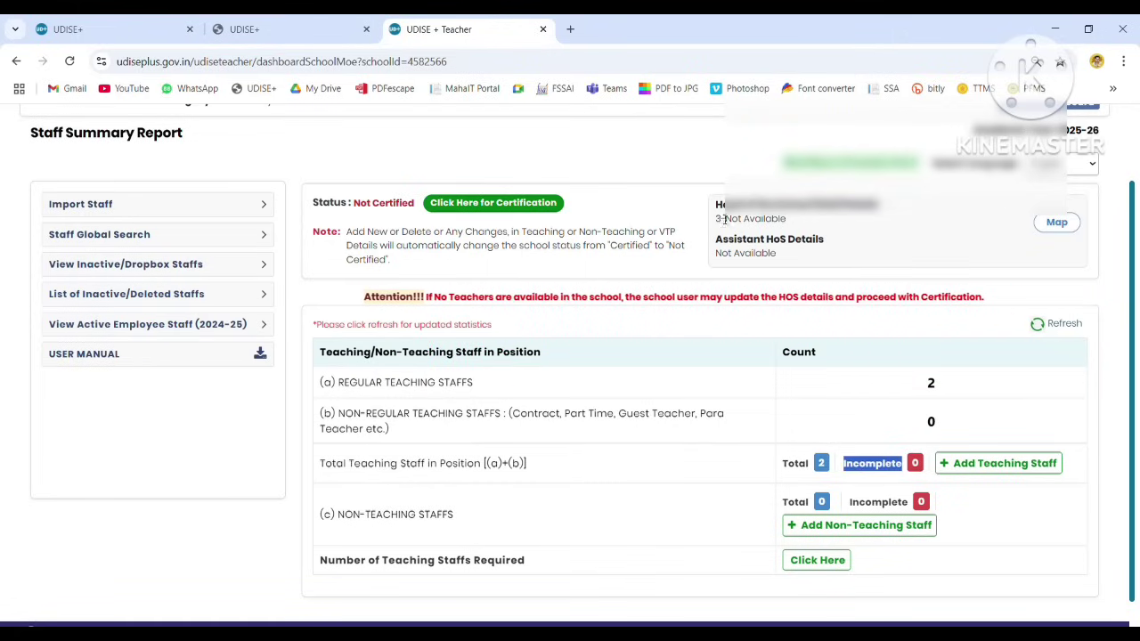
# - Open the Head of the School mapping and choose the second listed teacher within the school as Head of the School
pyautogui.moveTo(714, 204); pyautogui.dragTo(904, 254)
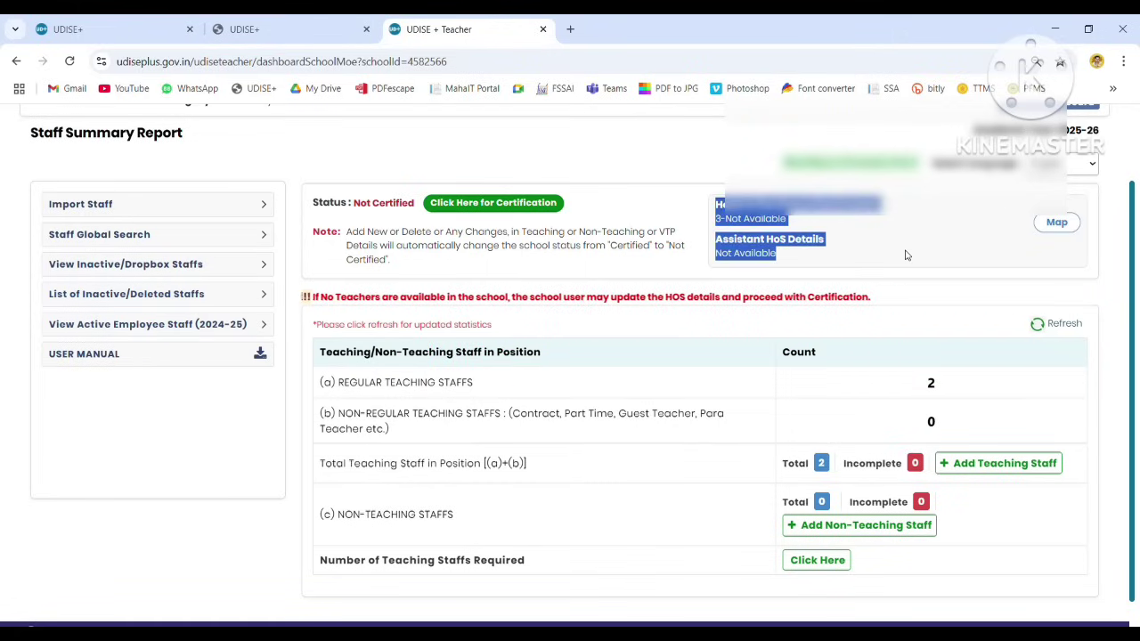
pyautogui.moveTo(1030, 237); pyautogui.dragTo(1057, 245)
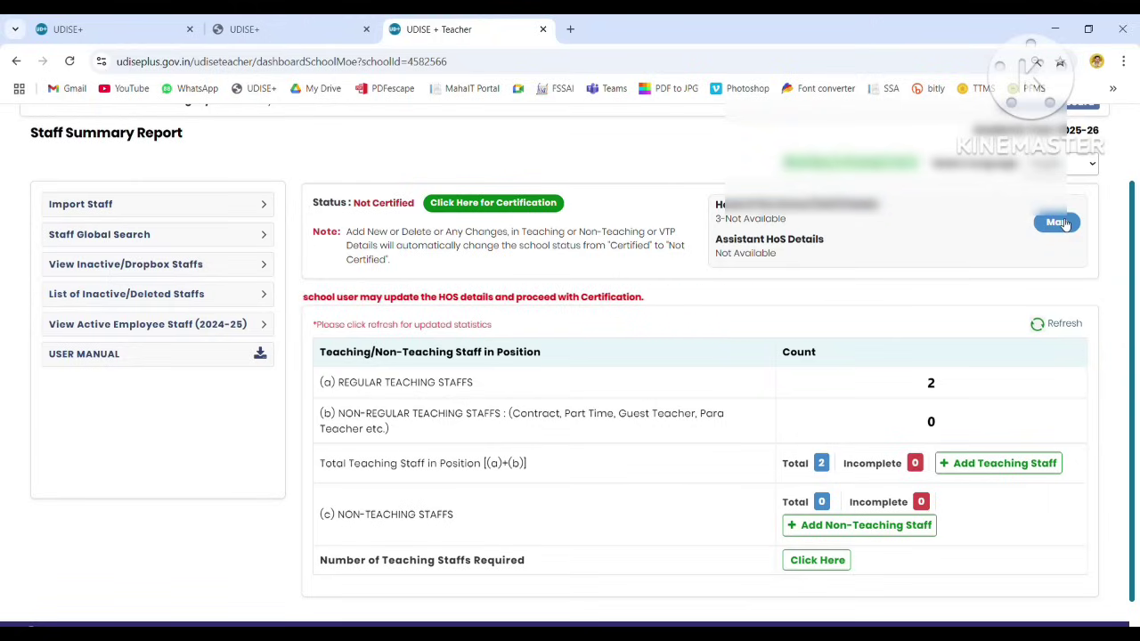
pyautogui.click(1065, 224)
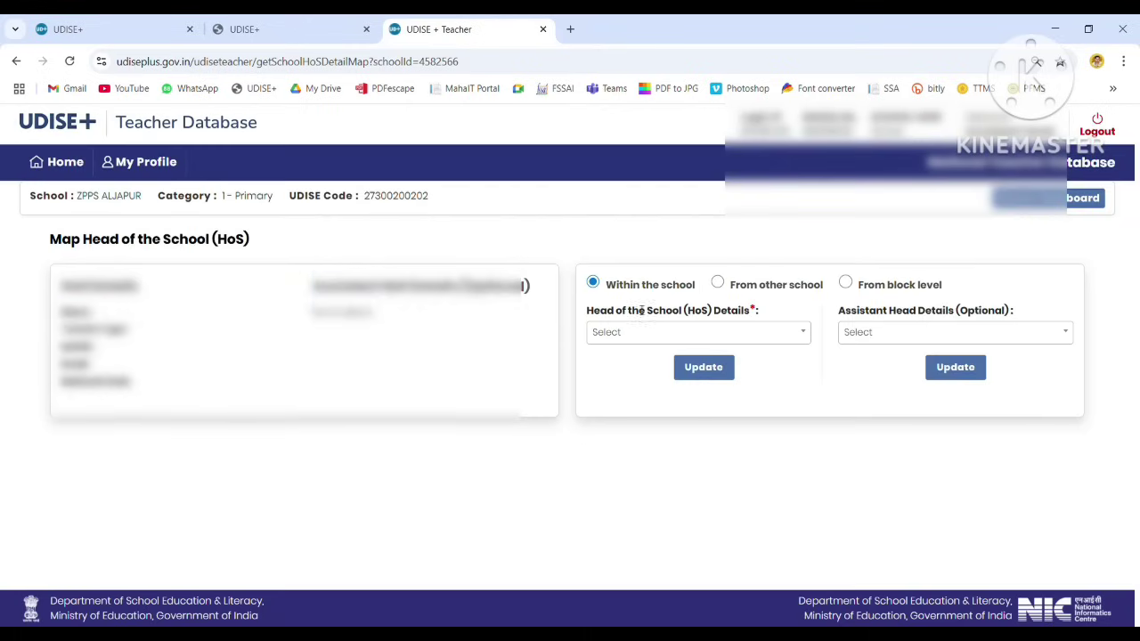
pyautogui.moveTo(581, 310); pyautogui.dragTo(764, 317)
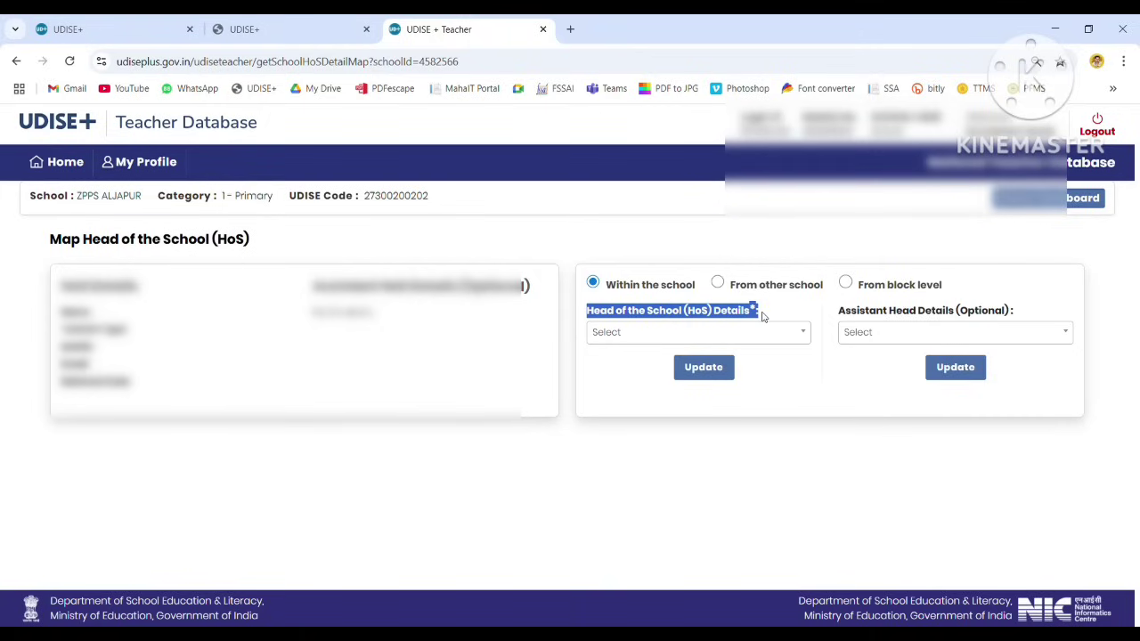
pyautogui.click(804, 340)
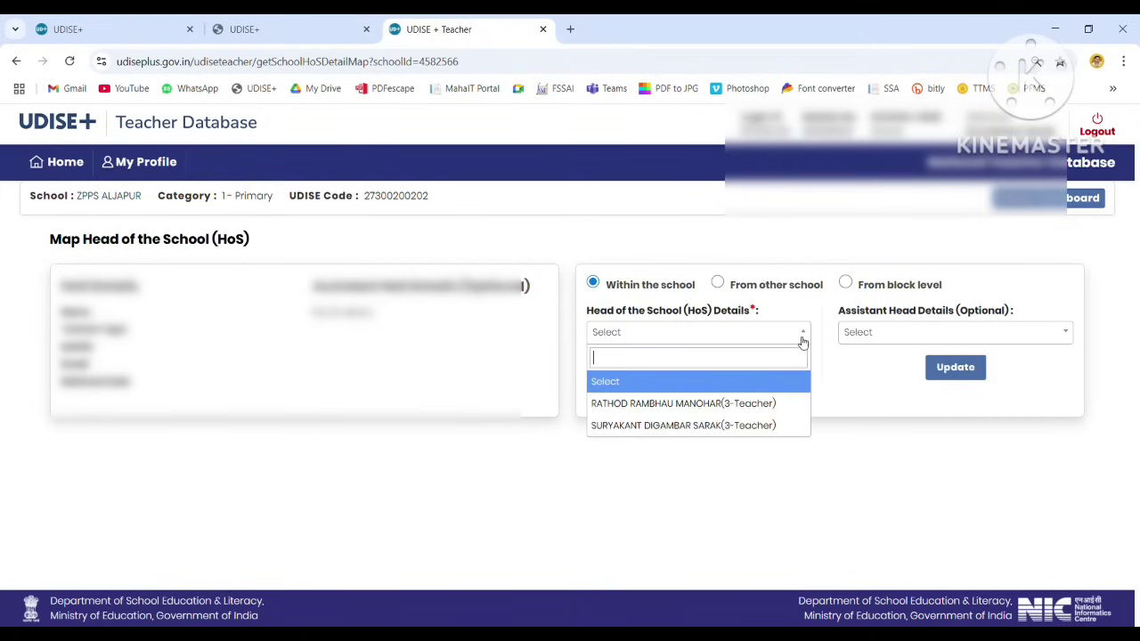
pyautogui.click(740, 427)
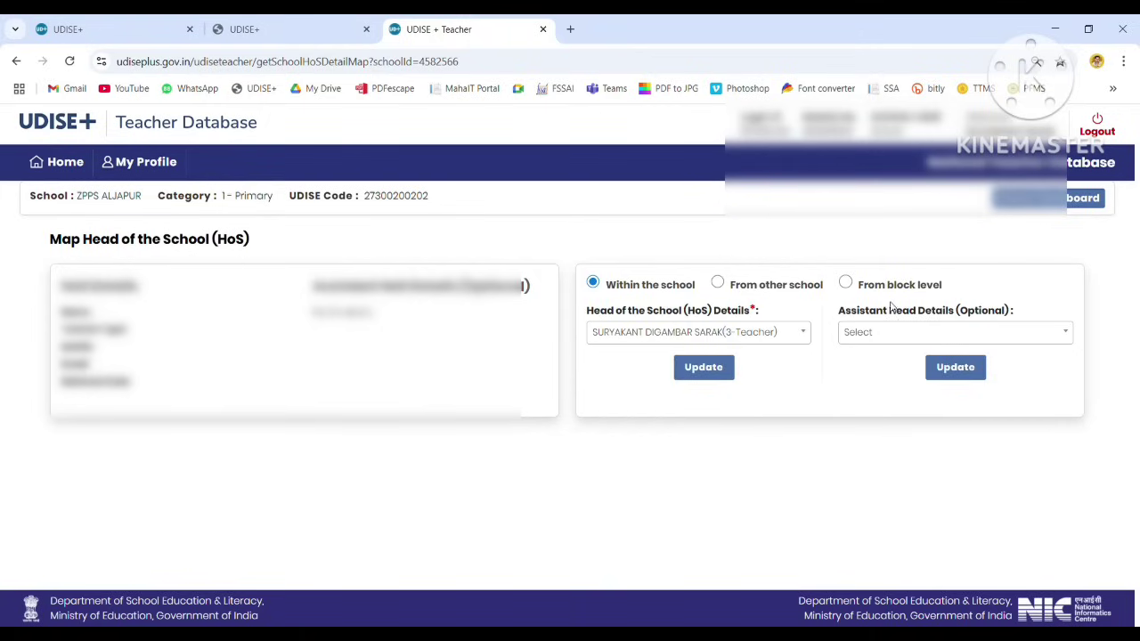
# - Choose the first listed teacher as Assistant Head, and save both the Head of the School and Assistant Head mappings
pyautogui.moveTo(832, 321); pyautogui.dragTo(1031, 316)
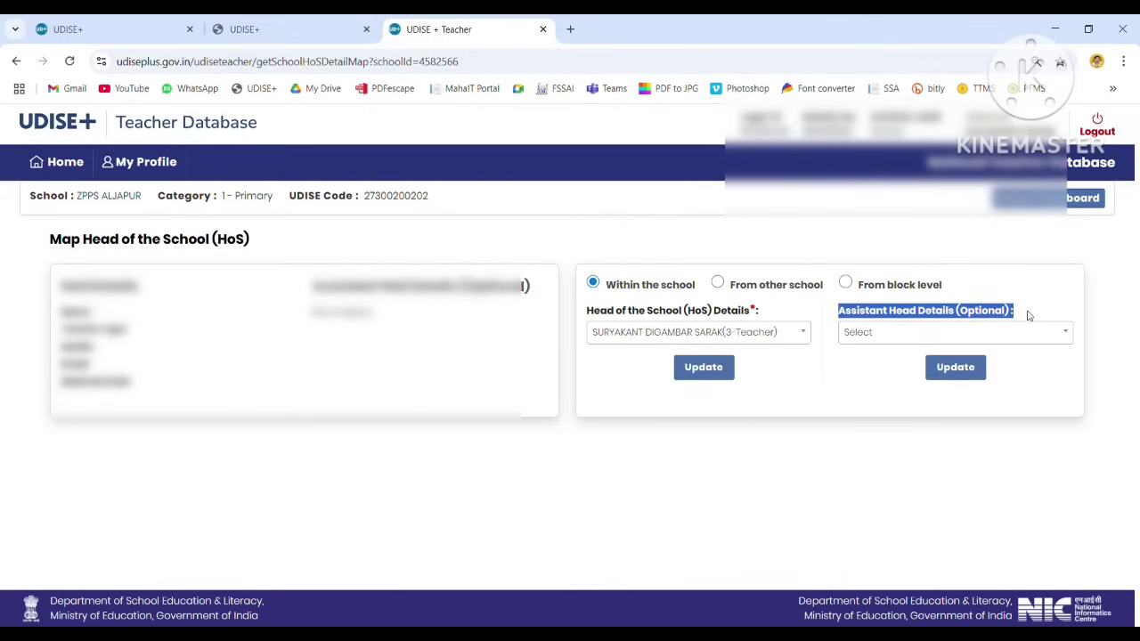
pyautogui.click(950, 347)
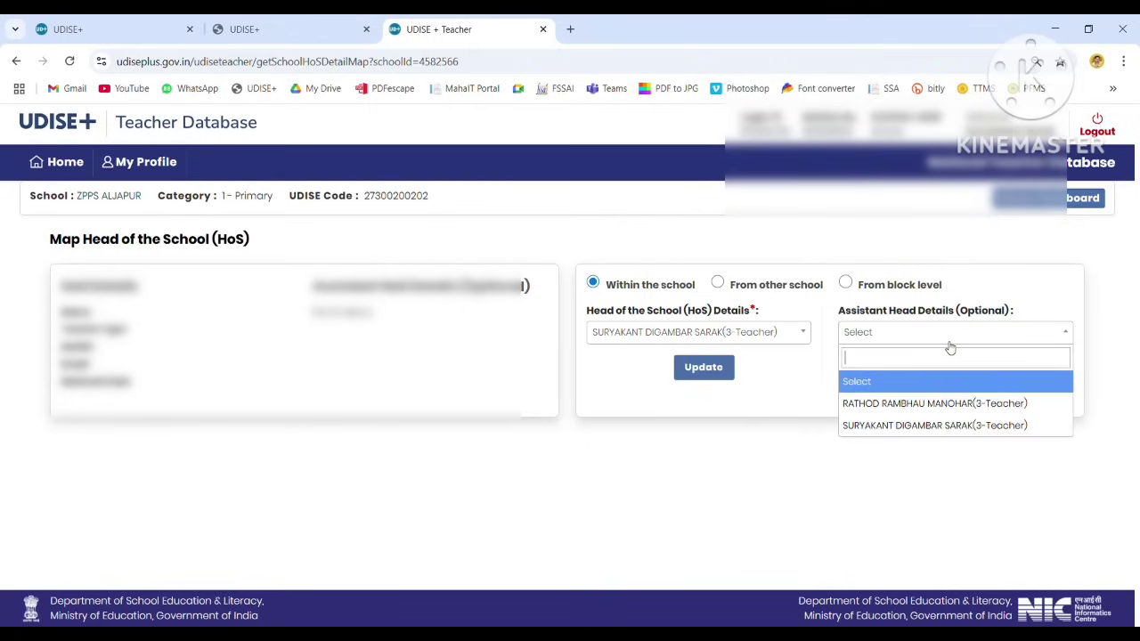
pyautogui.click(937, 406)
pyautogui.click(708, 380)
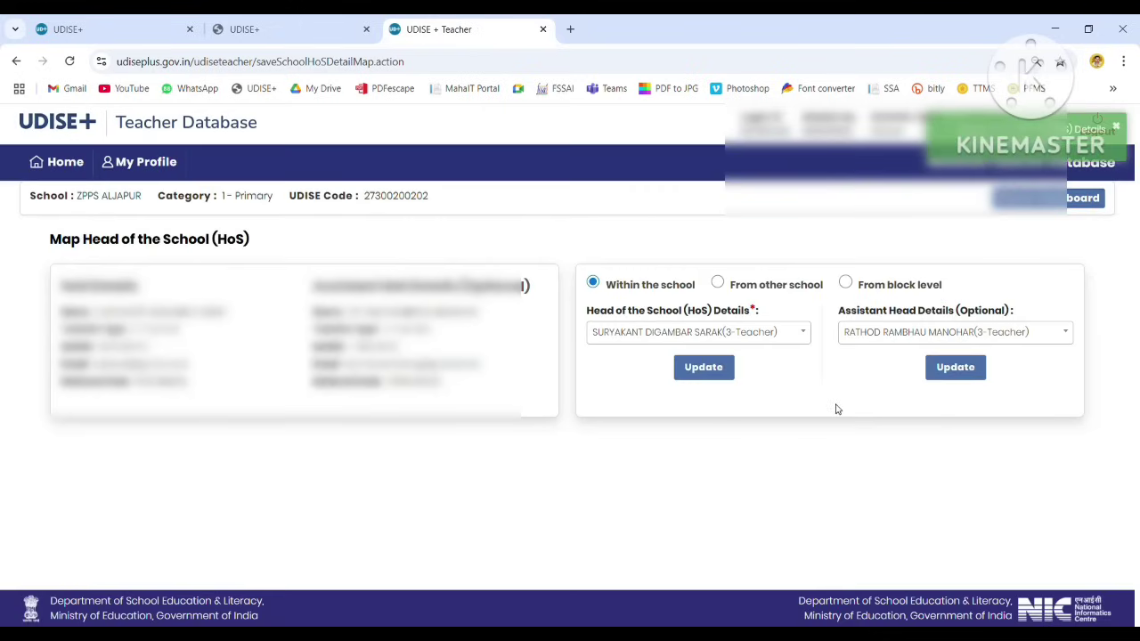
pyautogui.click(951, 373)
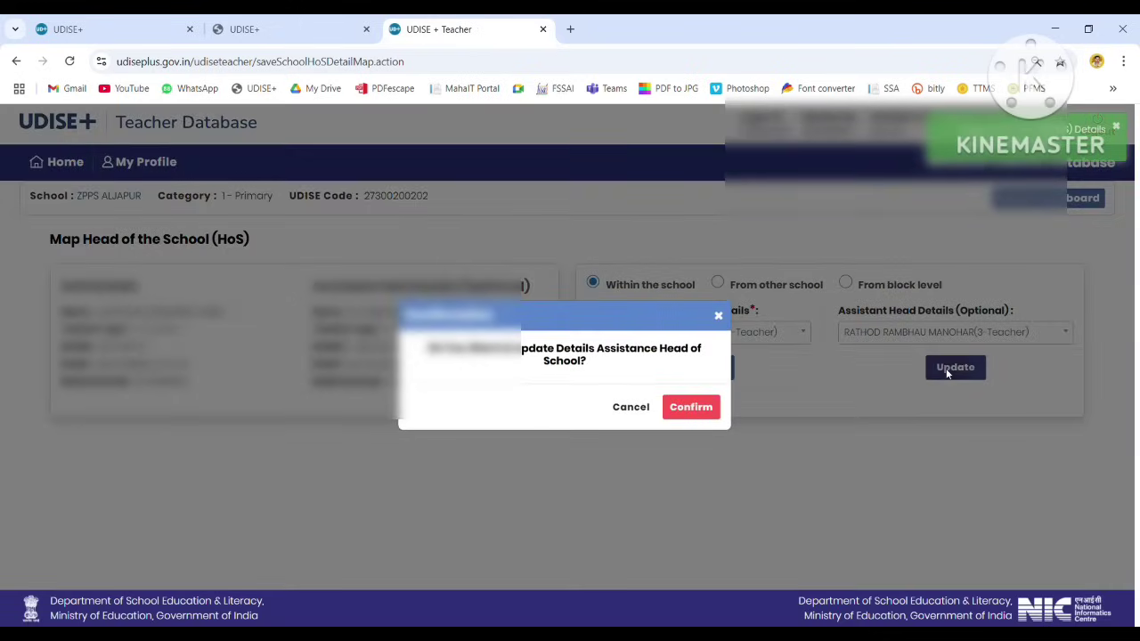
pyautogui.click(691, 407)
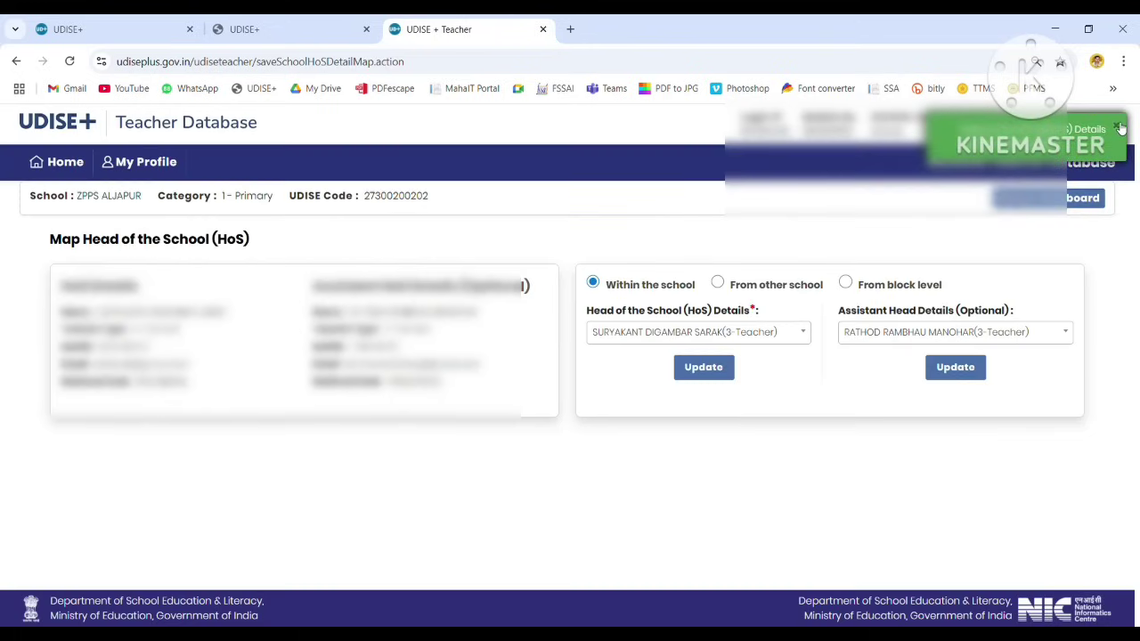
pyautogui.click(1120, 130)
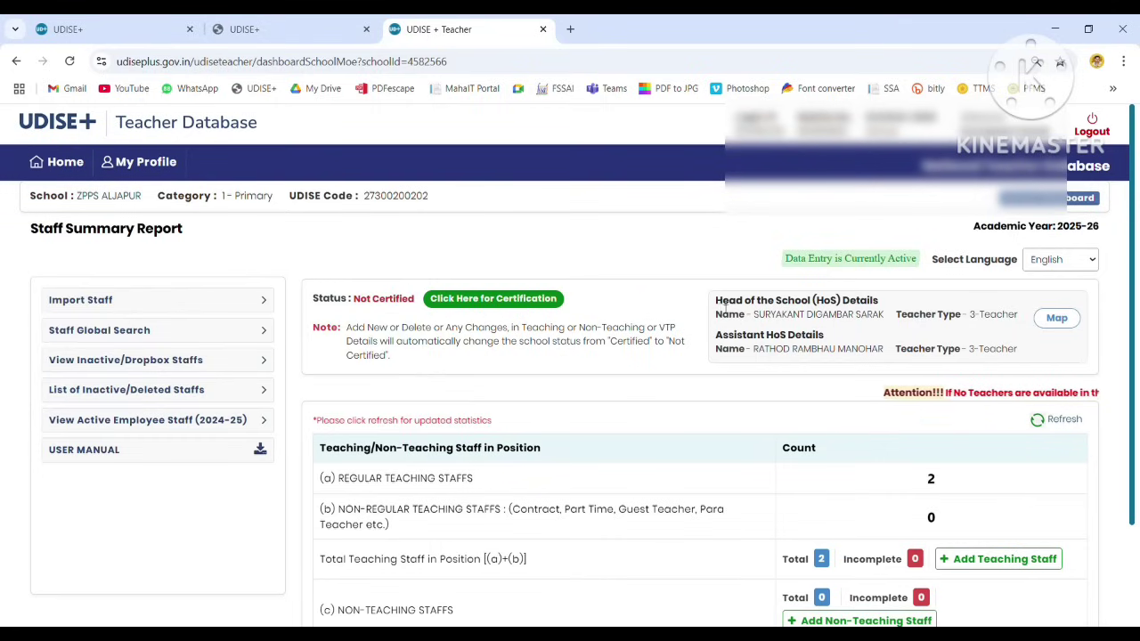
# - Check the mapped head and assistant head details, and save the Number of Teaching Staffs Required details
pyautogui.moveTo(715, 306); pyautogui.dragTo(882, 350)
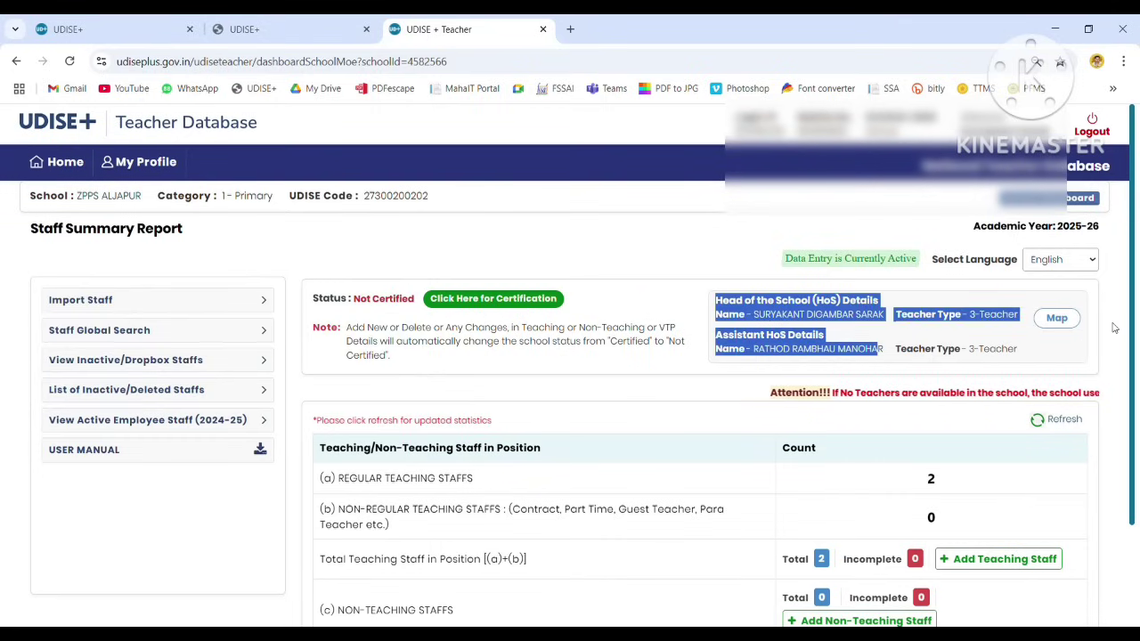
pyautogui.scroll(-3, 1133, 319)
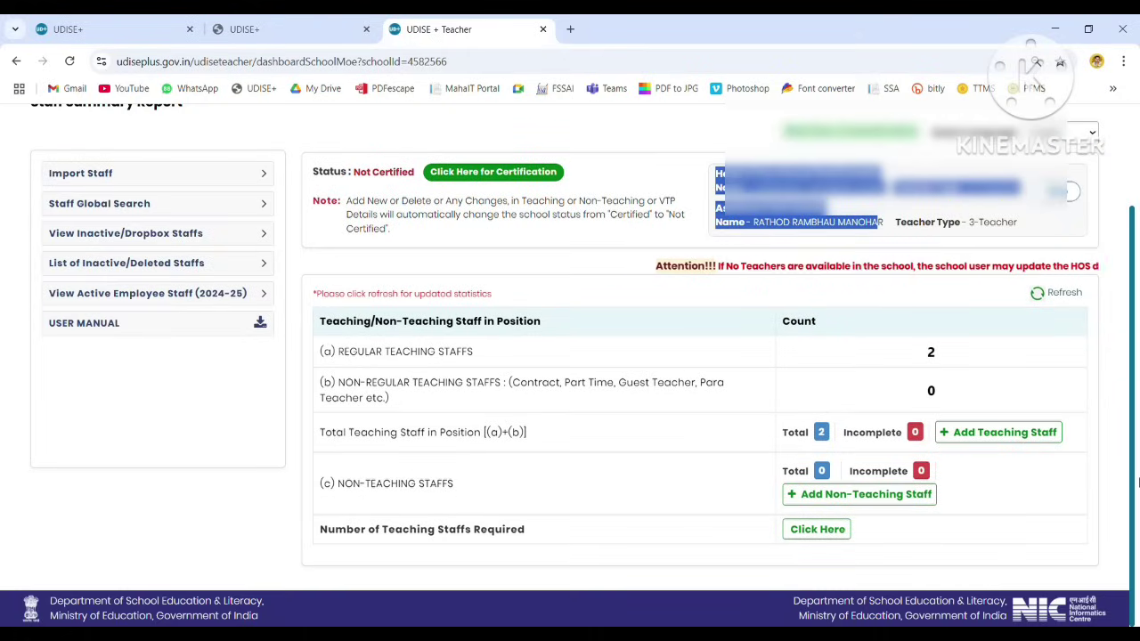
pyautogui.moveTo(313, 529); pyautogui.dragTo(532, 545)
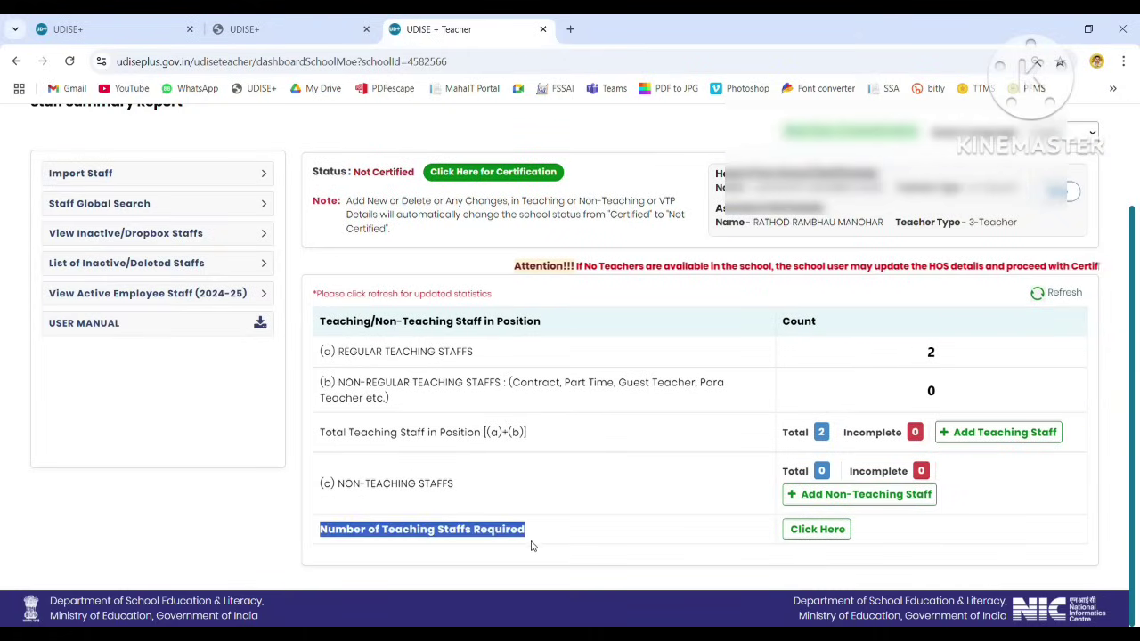
pyautogui.click(836, 530)
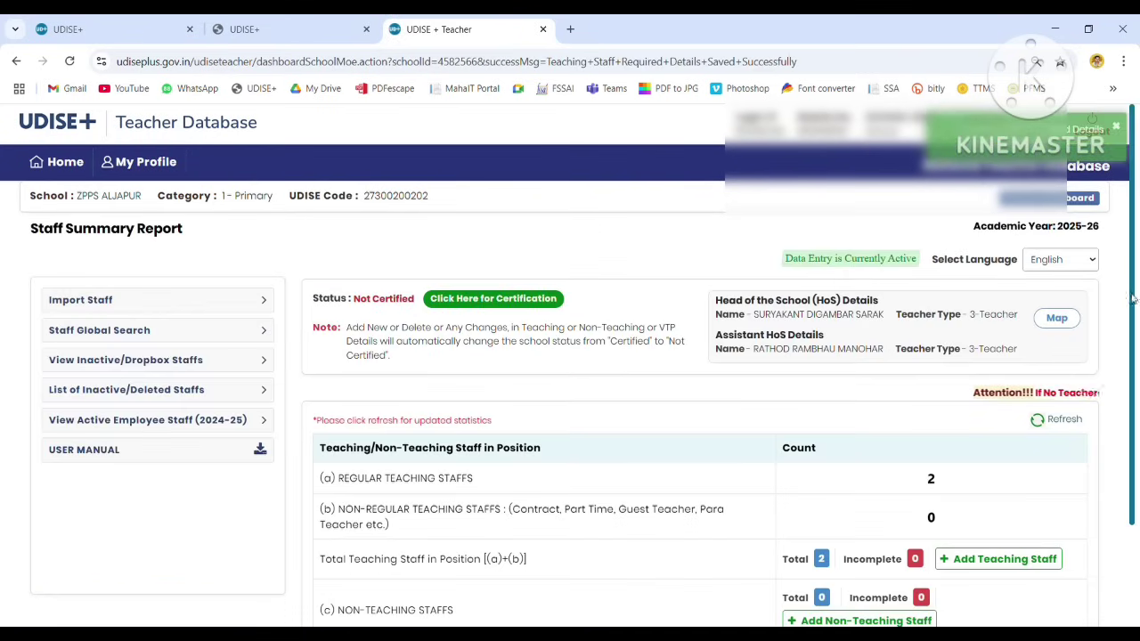
# - Review the regular and non-regular teaching staff in the Staff Summary Report, and open the school certification page
pyautogui.moveTo(1133, 300); pyautogui.dragTo(1137, 412)
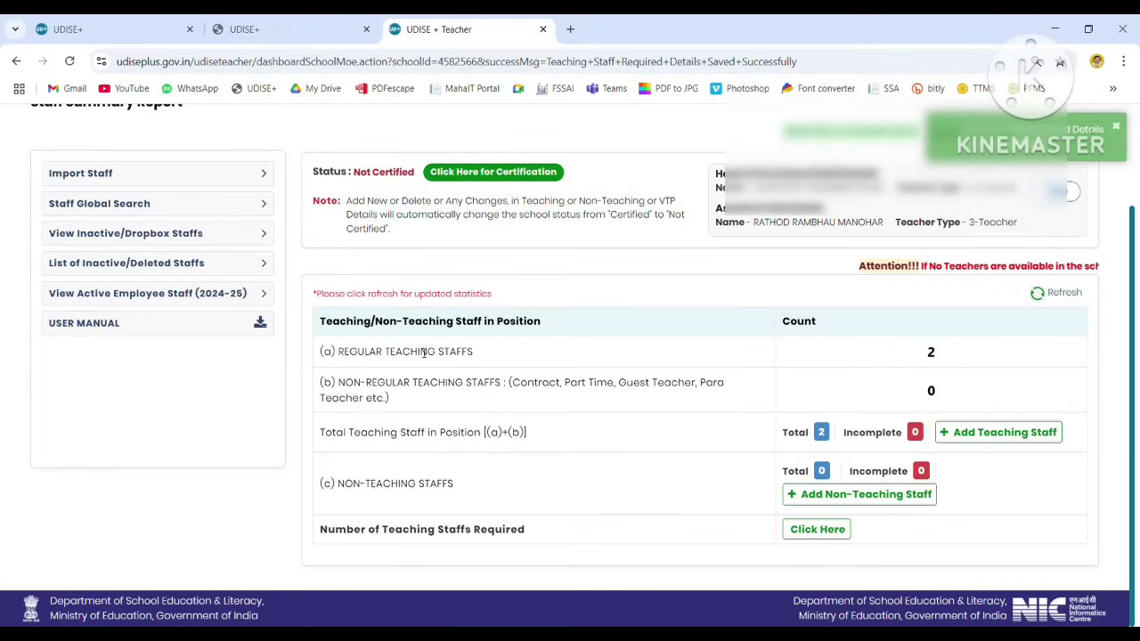
pyautogui.moveTo(338, 353); pyautogui.dragTo(542, 384)
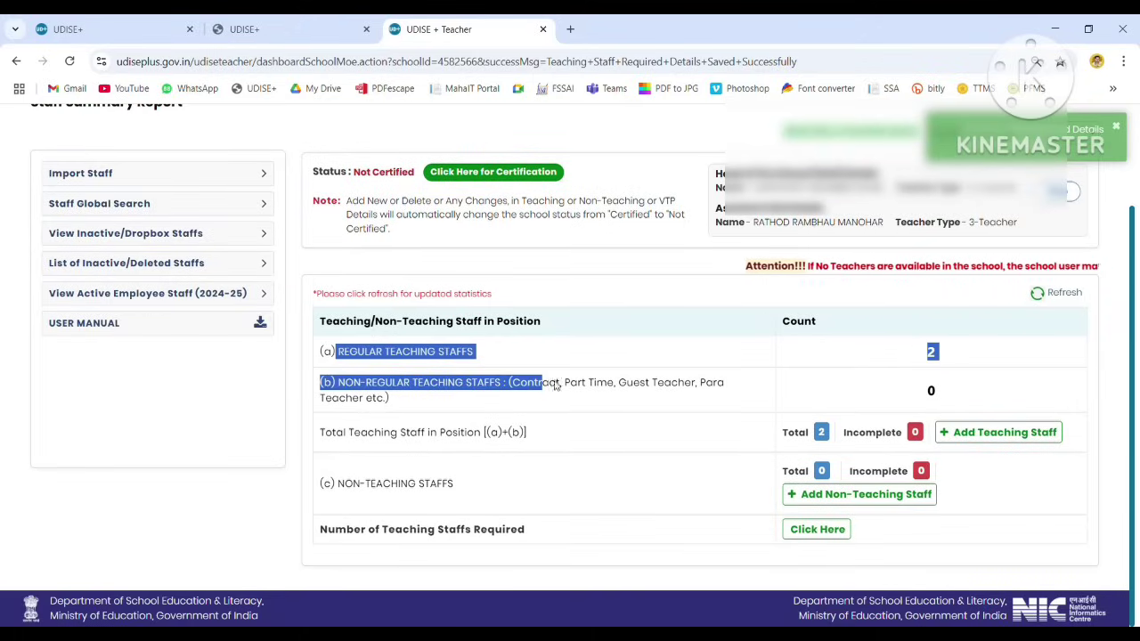
pyautogui.click(623, 458)
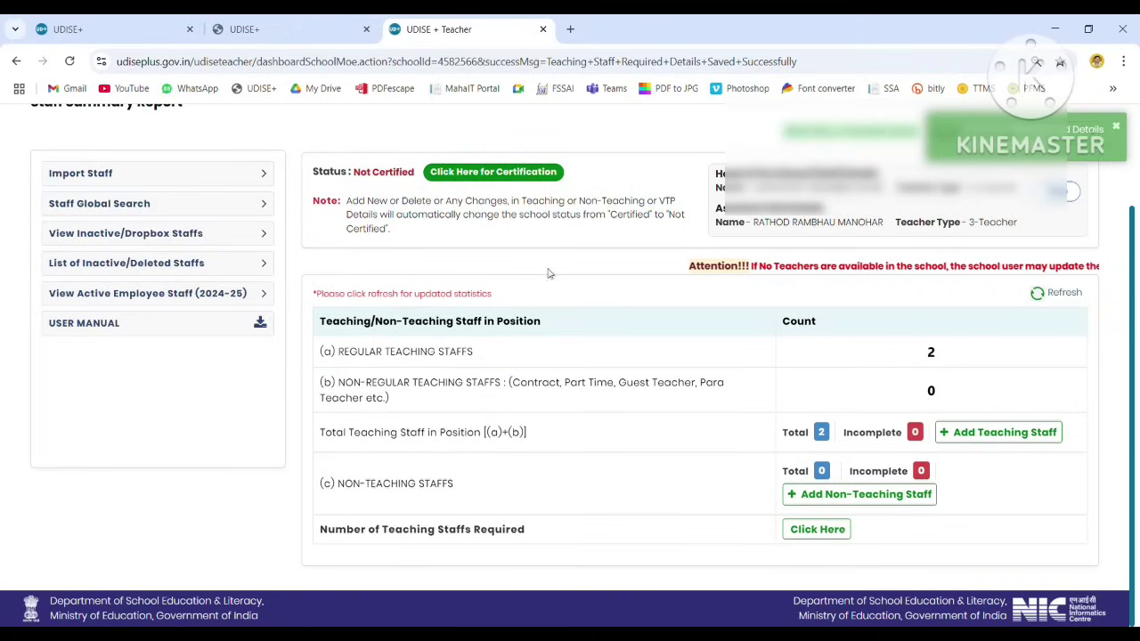
pyautogui.click(460, 172)
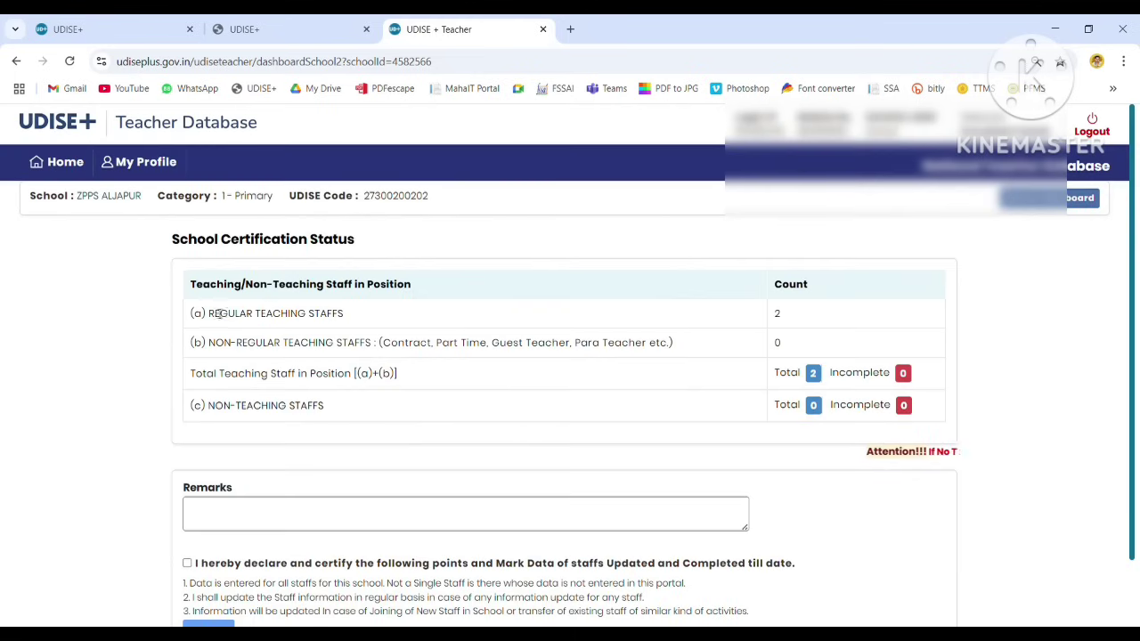
# - Review the regular and non-regular teaching staff counts, and enter the certification remark "ALL TEACHERS DATA IS COMPLETED"
pyautogui.moveTo(218, 316); pyautogui.dragTo(725, 350)
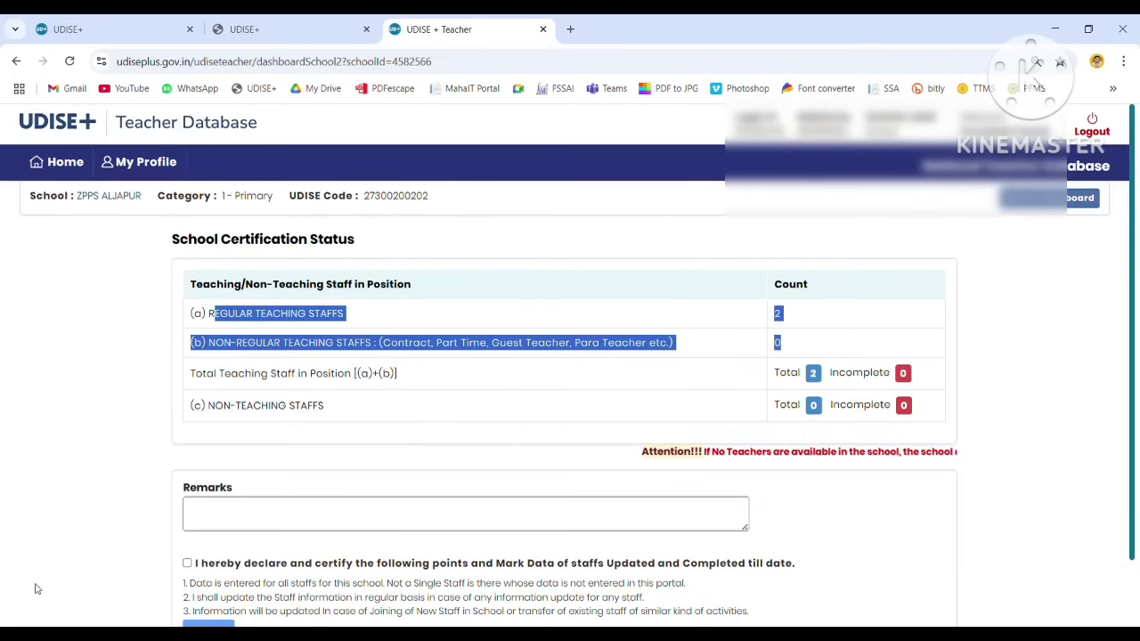
pyautogui.click(237, 534)
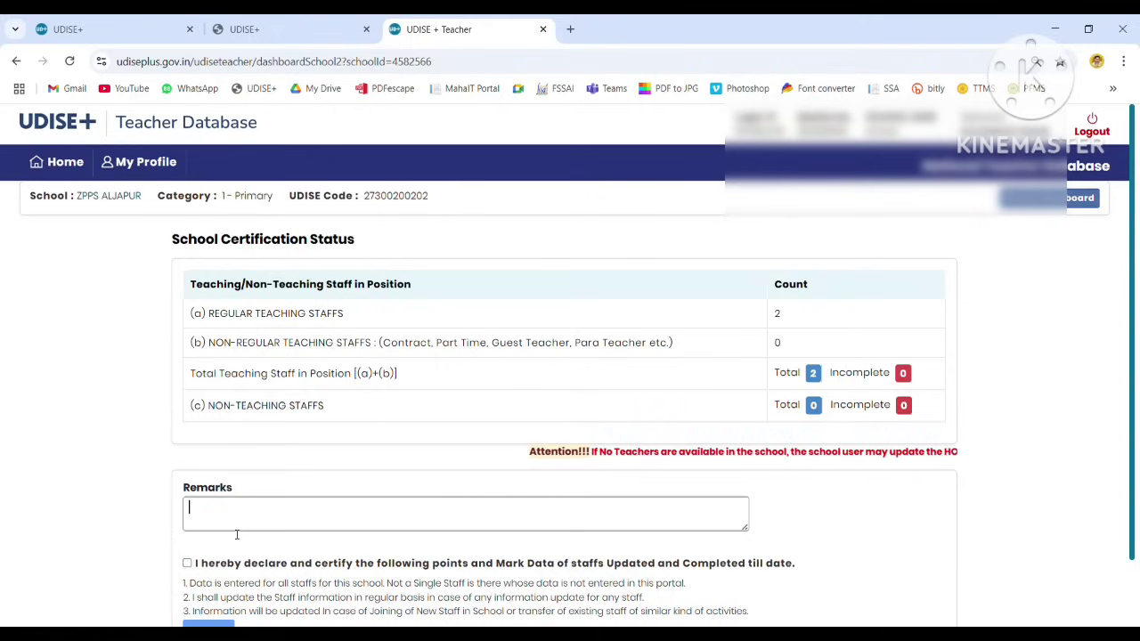
pyautogui.write('ALL TE')
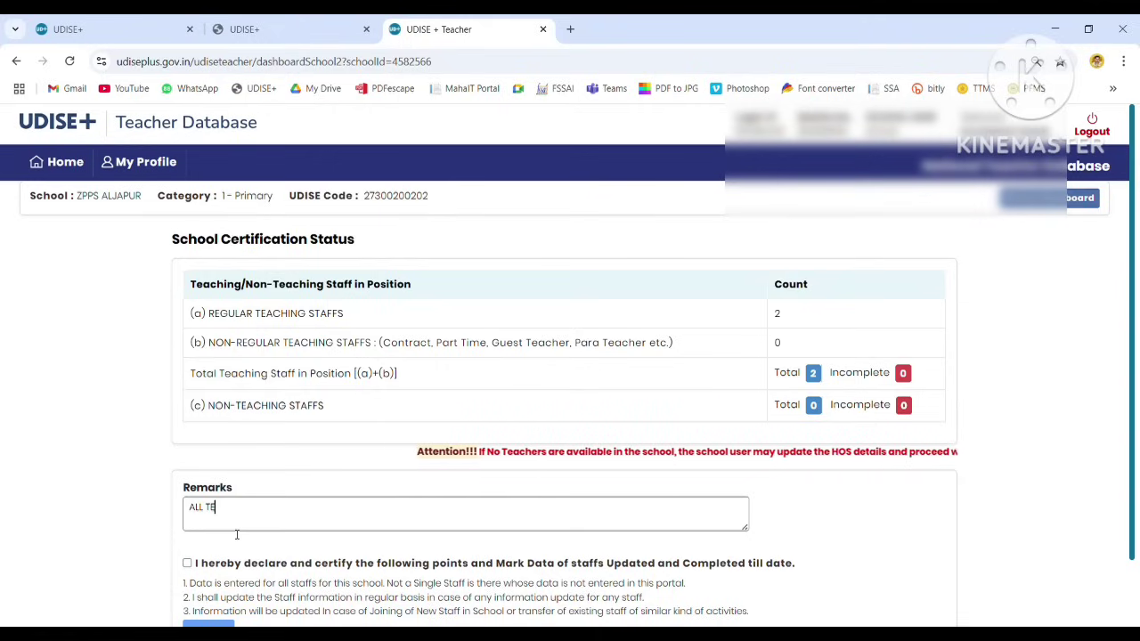
pyautogui.write('ACHERS DATA ')
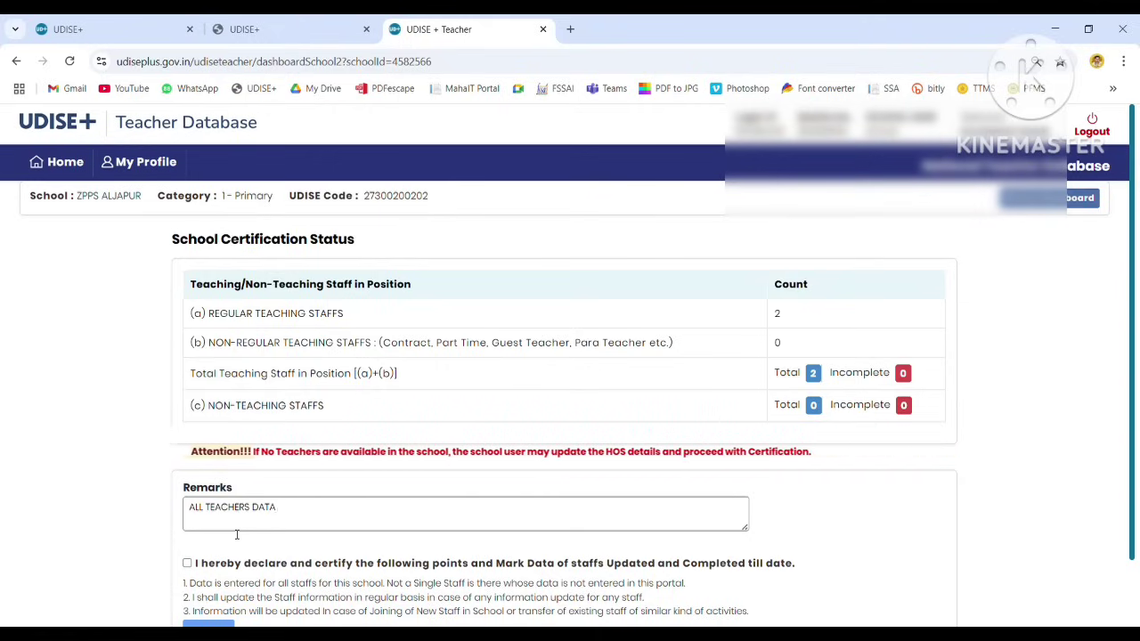
pyautogui.write('IS')
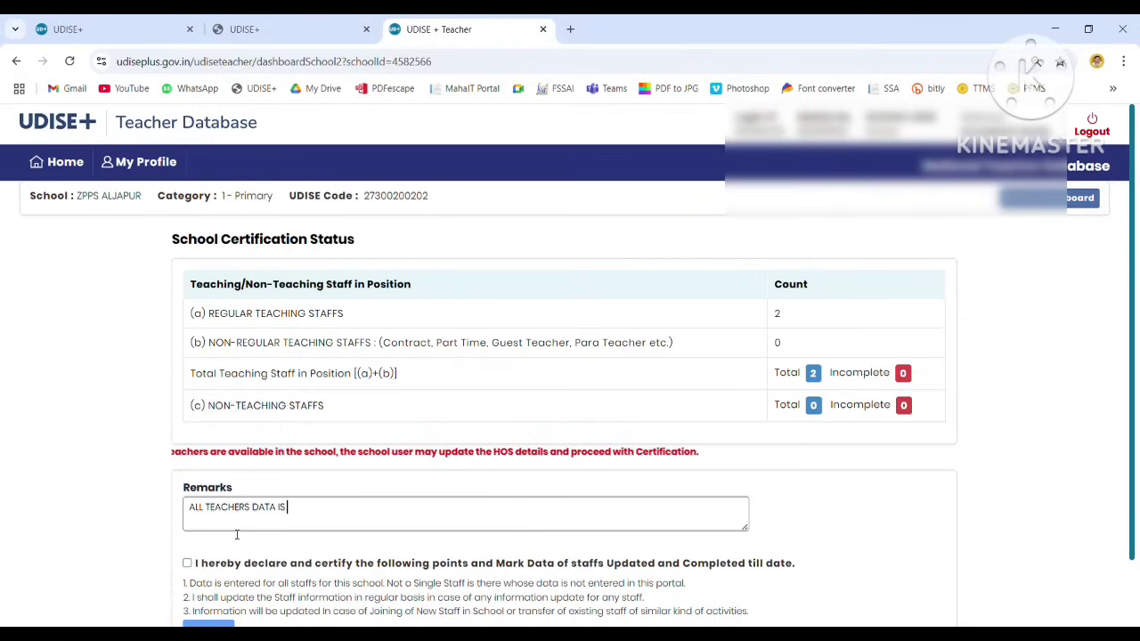
pyautogui.write(' COMPLETED')
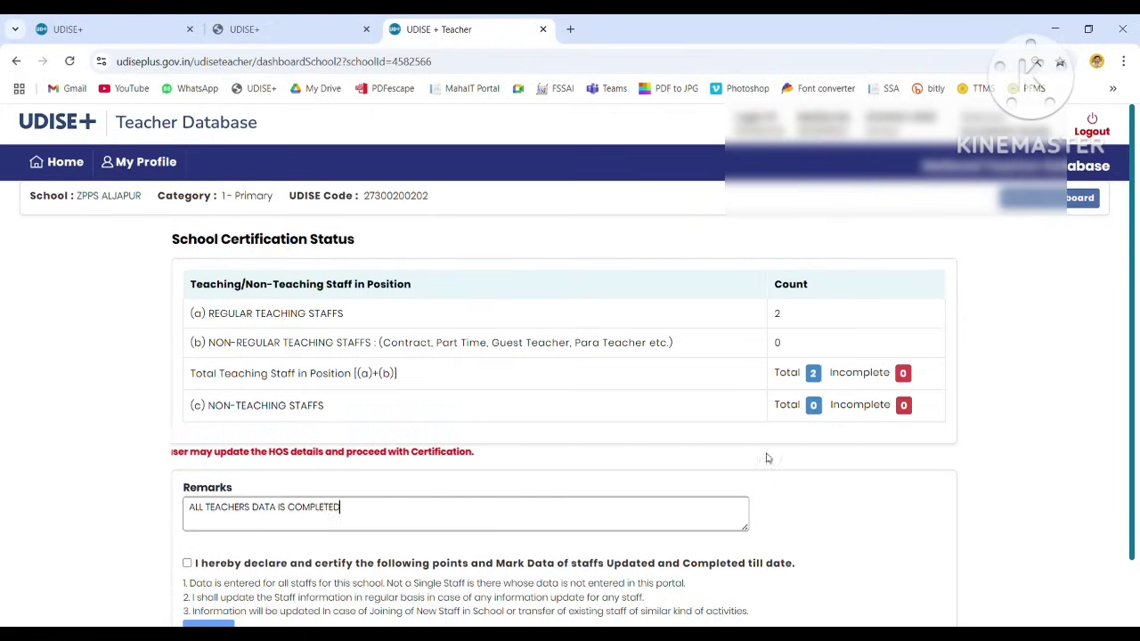
# - Accept the declaration that all staff data is updated and completed, certify the school, and check its certification status
pyautogui.moveTo(1135, 519); pyautogui.dragTo(1135, 561)
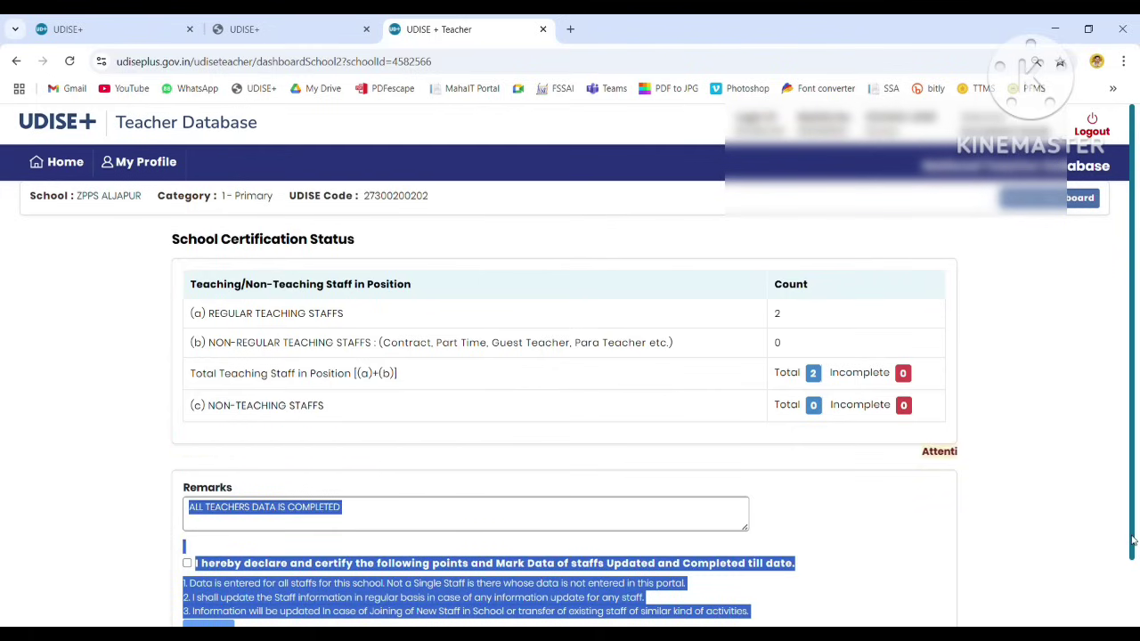
pyautogui.scroll(-2, 1133, 541)
pyautogui.click(911, 507)
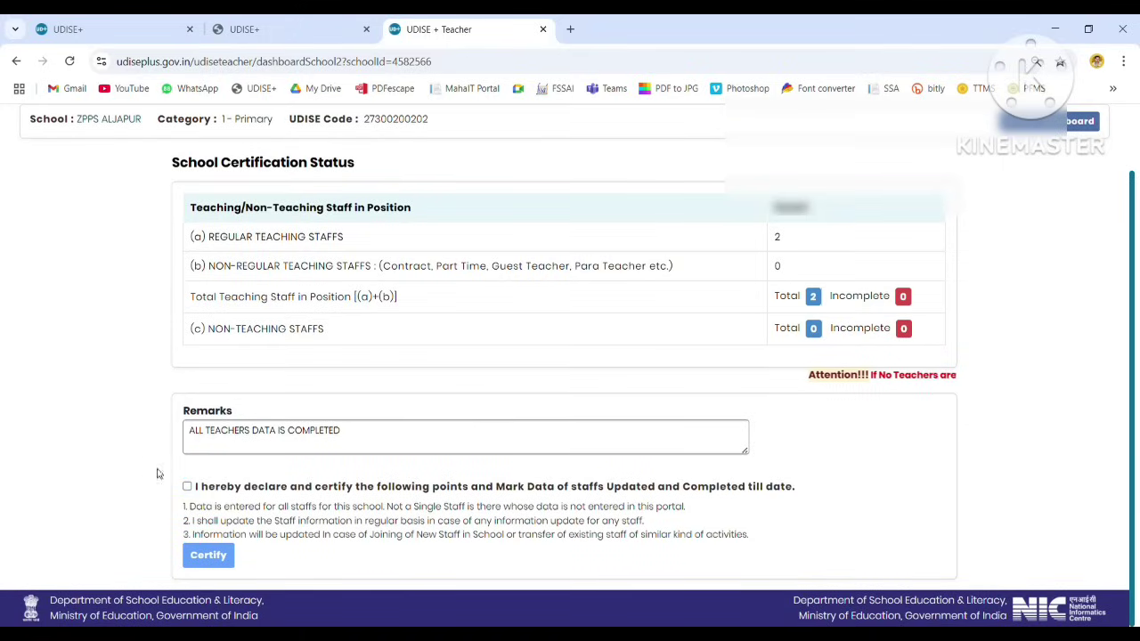
pyautogui.click(187, 487)
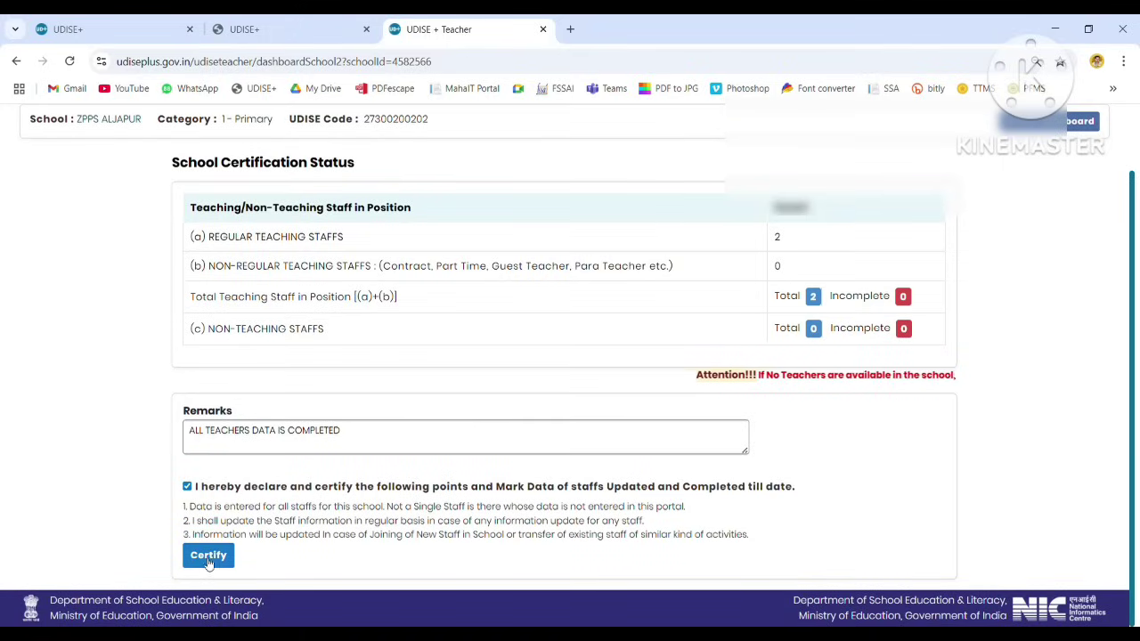
pyautogui.click(208, 556)
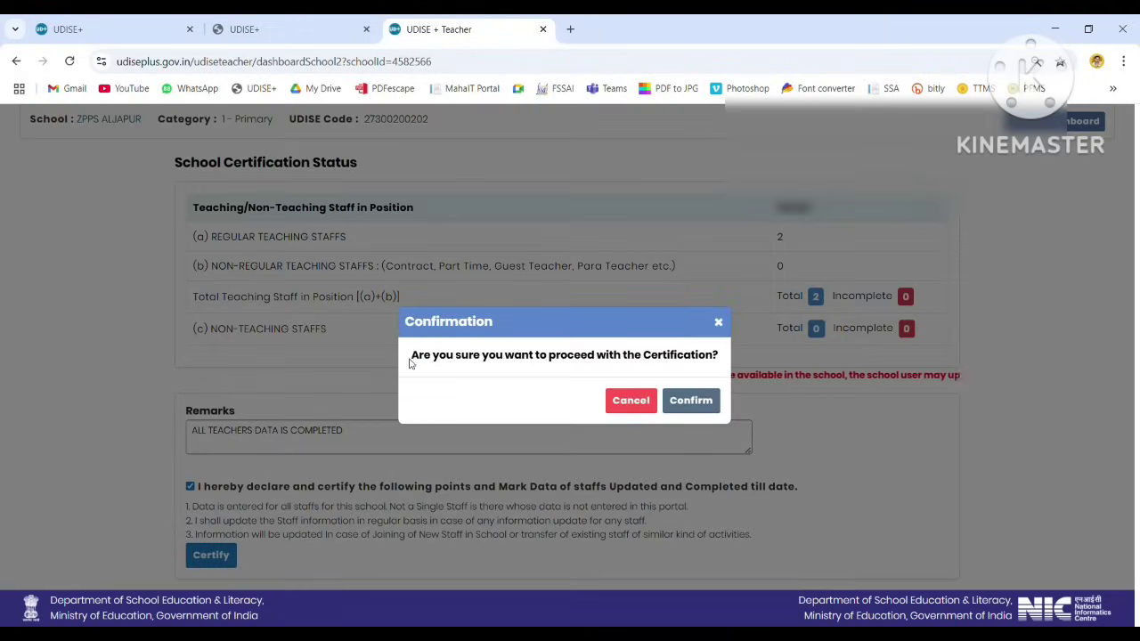
pyautogui.moveTo(409, 362); pyautogui.dragTo(727, 371)
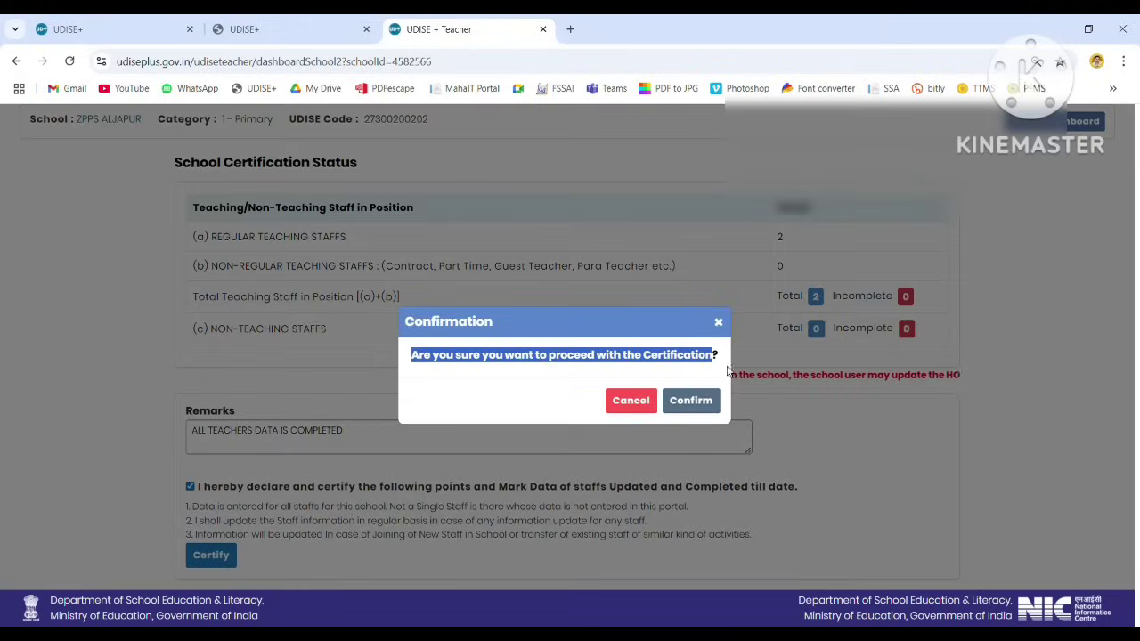
pyautogui.click(695, 404)
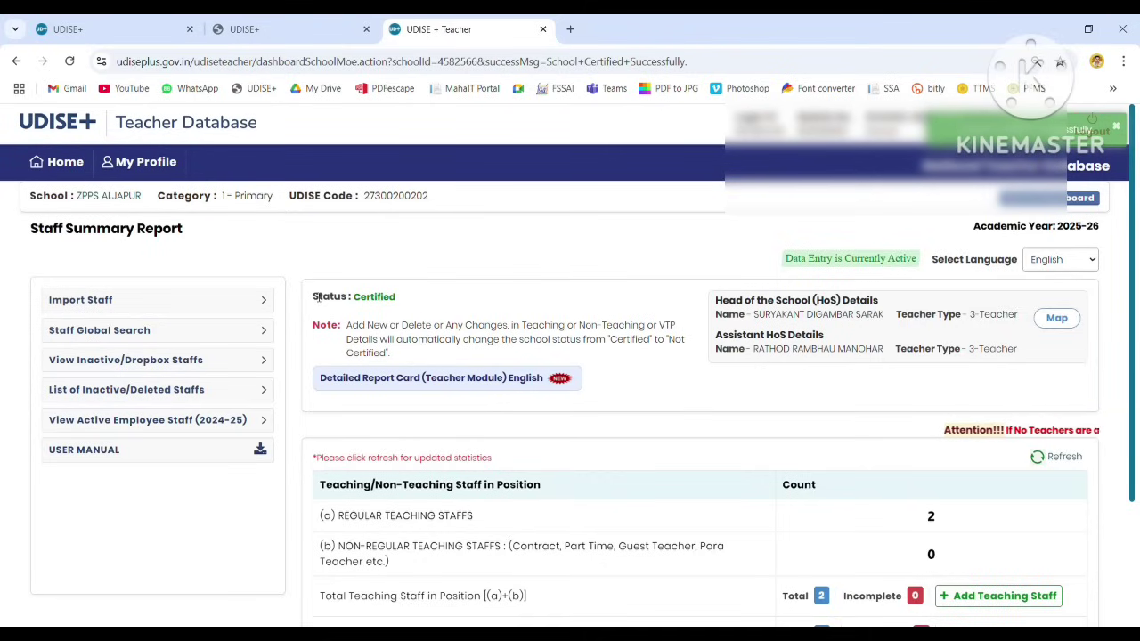
pyautogui.moveTo(317, 297); pyautogui.dragTo(400, 306)
pyautogui.click(512, 267)
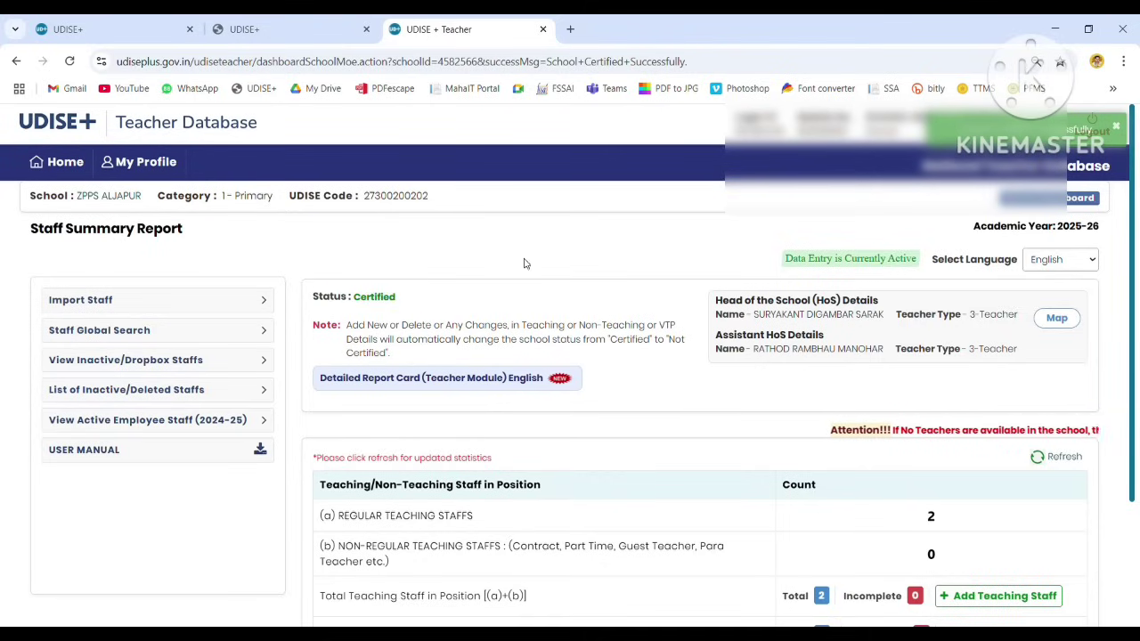